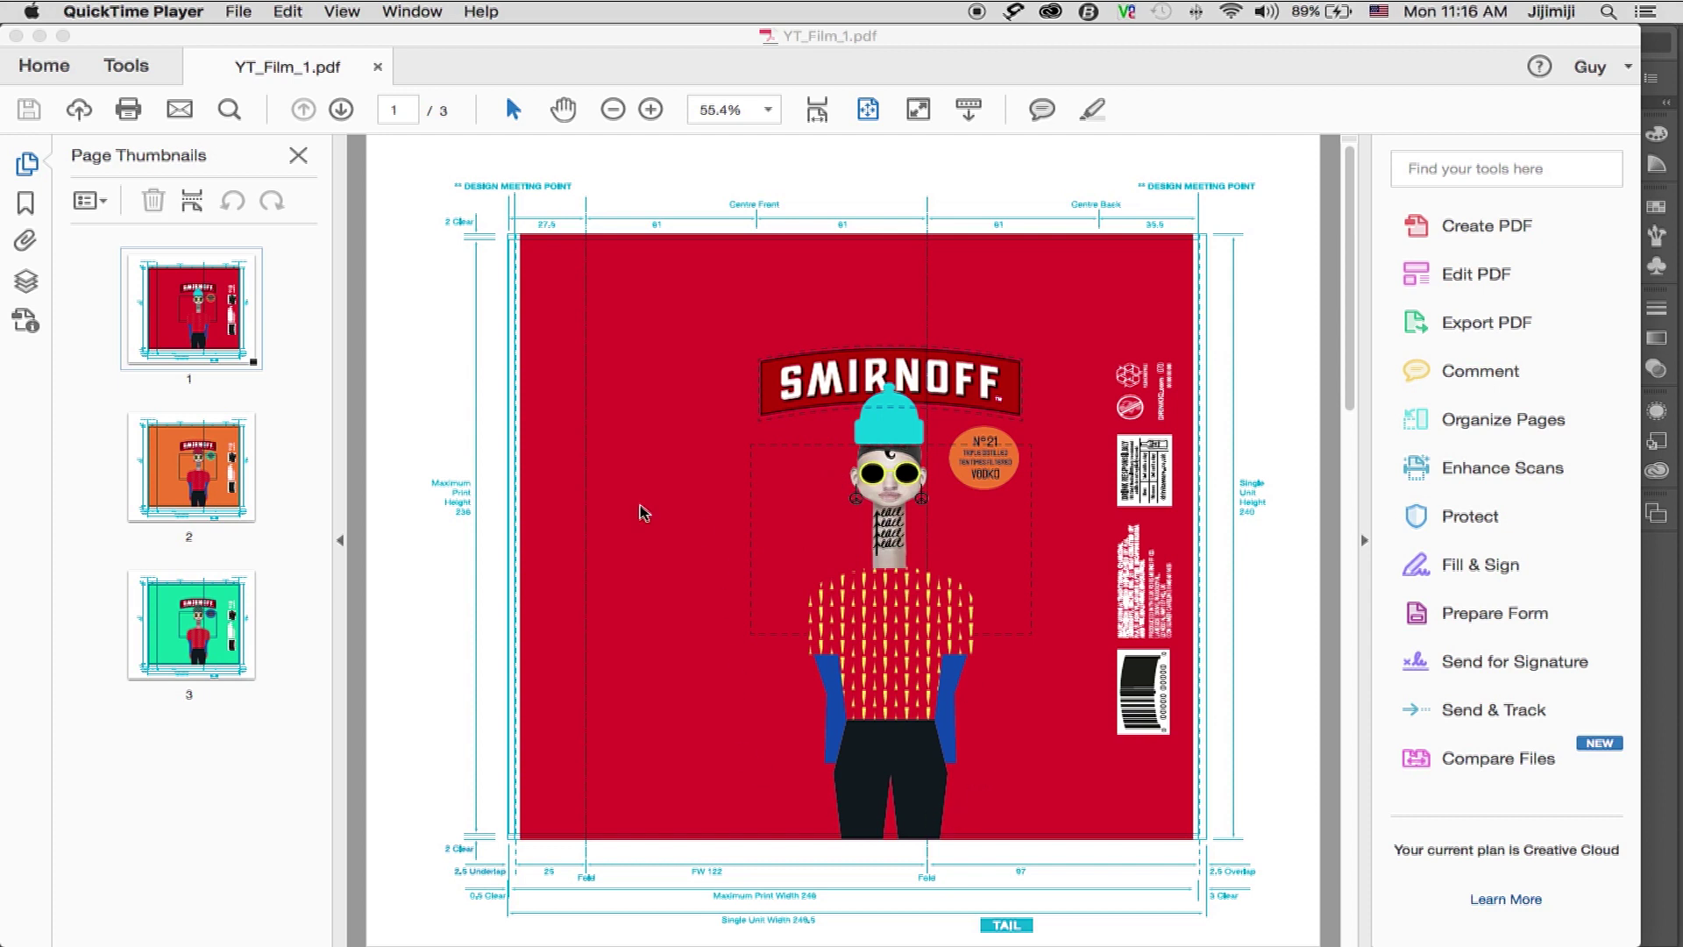
- Compare the orange page 2 and green page 3 label versions in Acrobat, then switch to the record data
left_click(176, 504)
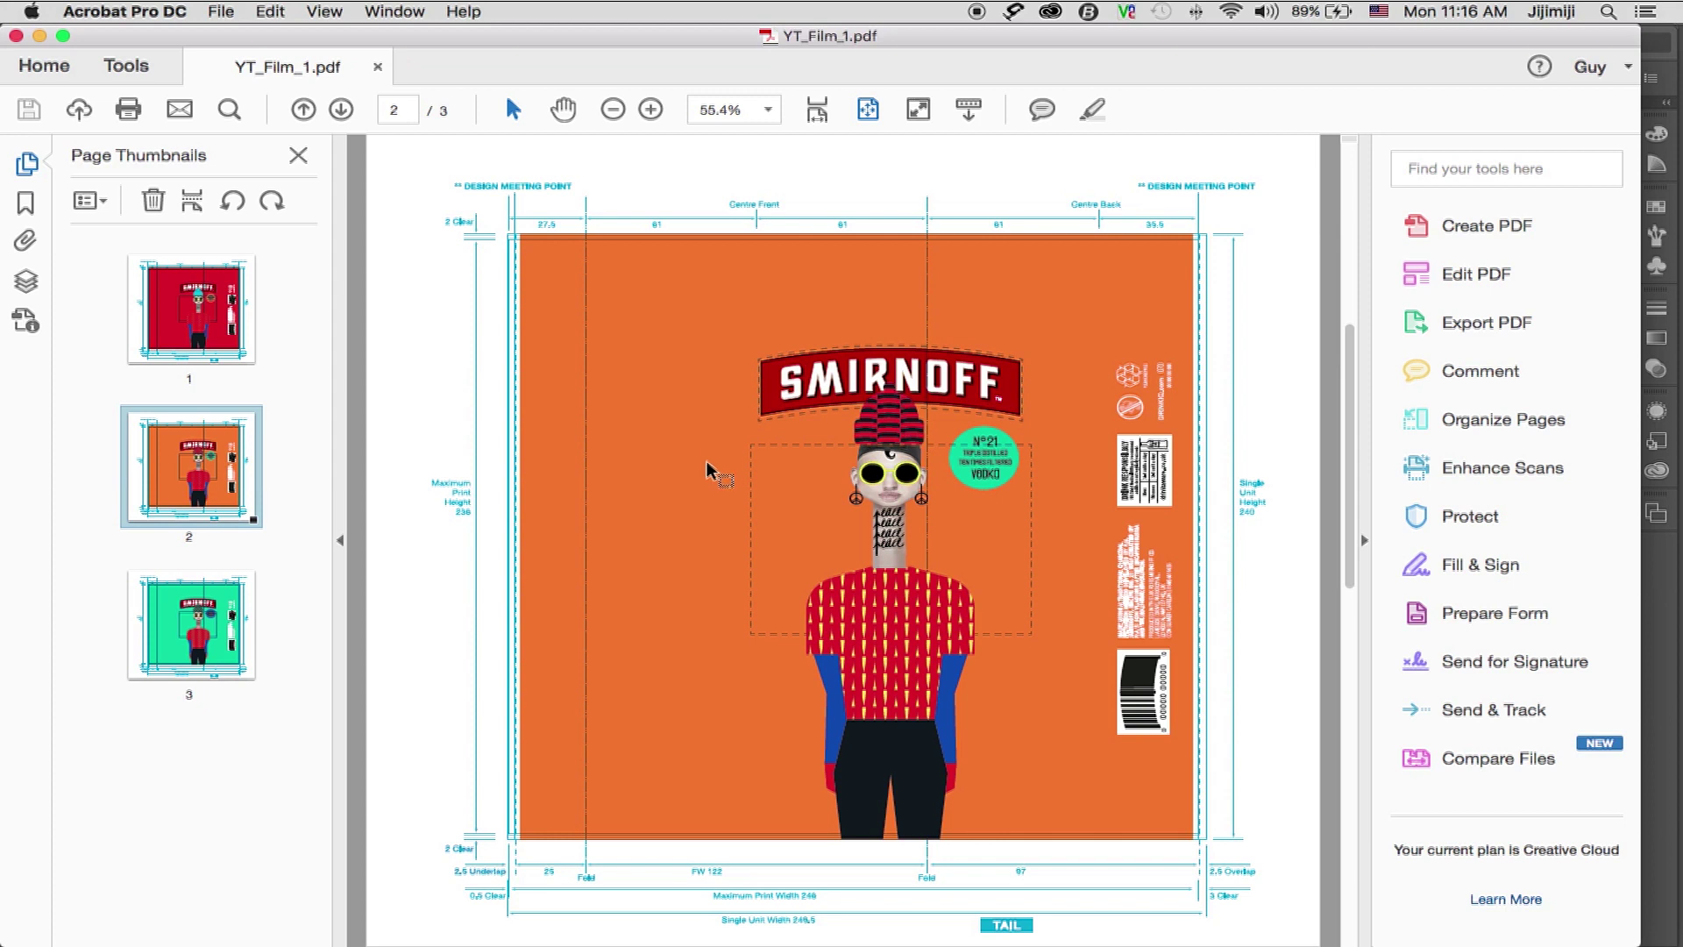
left_click(186, 578)
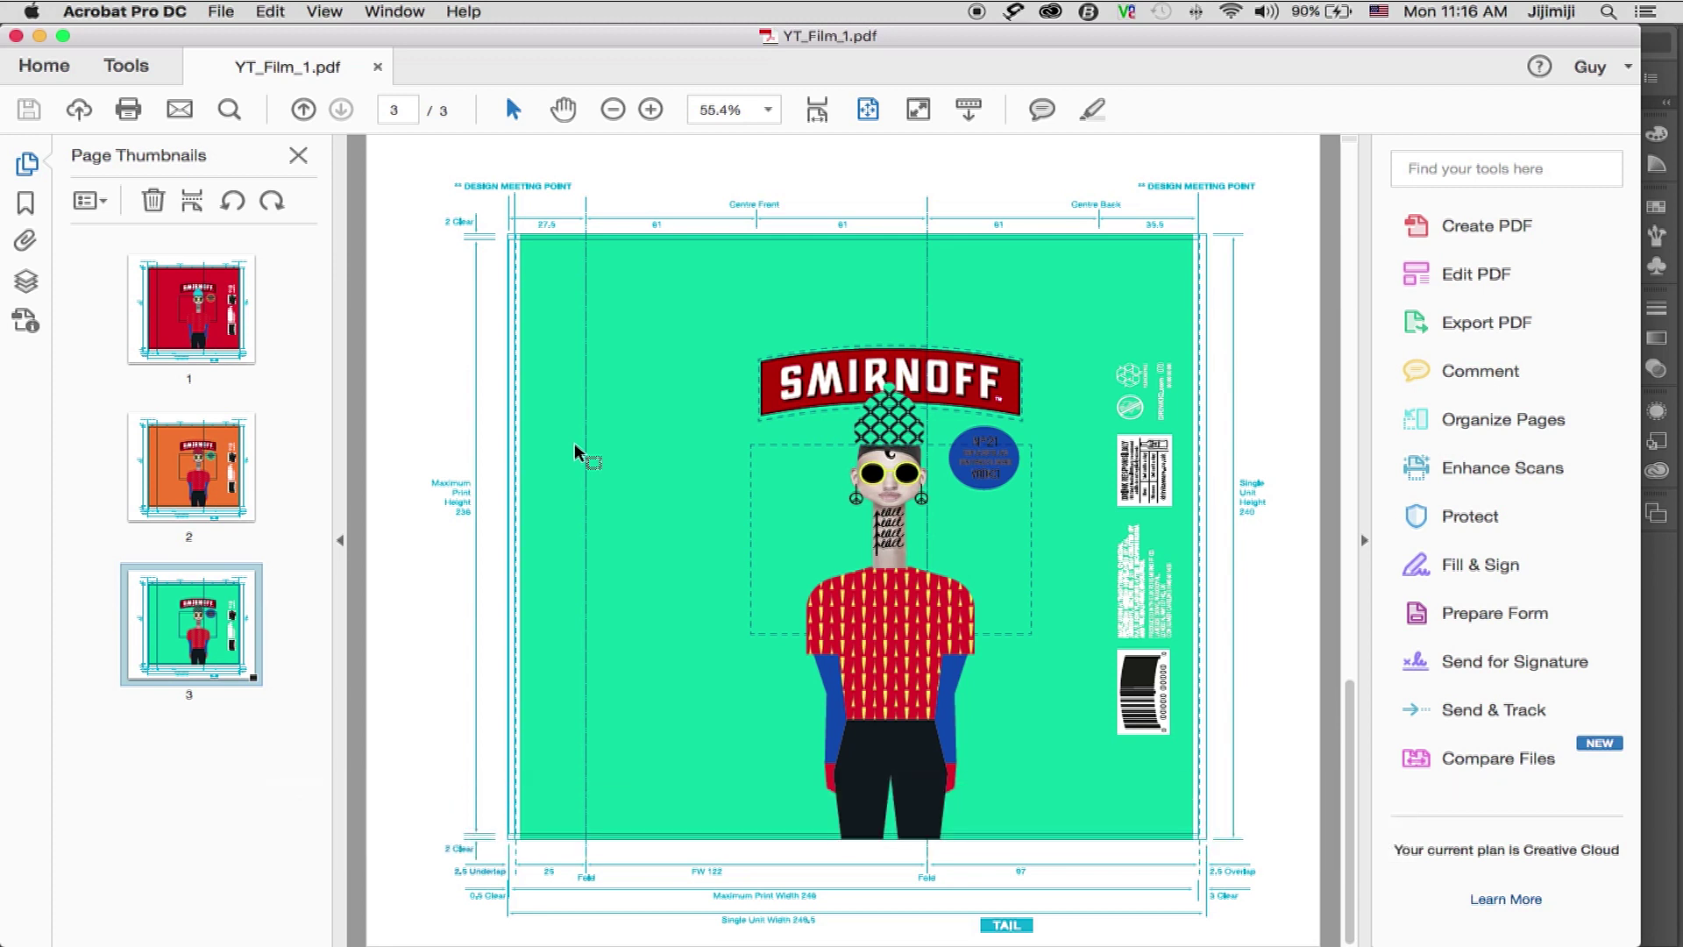
key("super+Tab")
key("super+Tab")
key("super+Tab")
key("super+Tab")
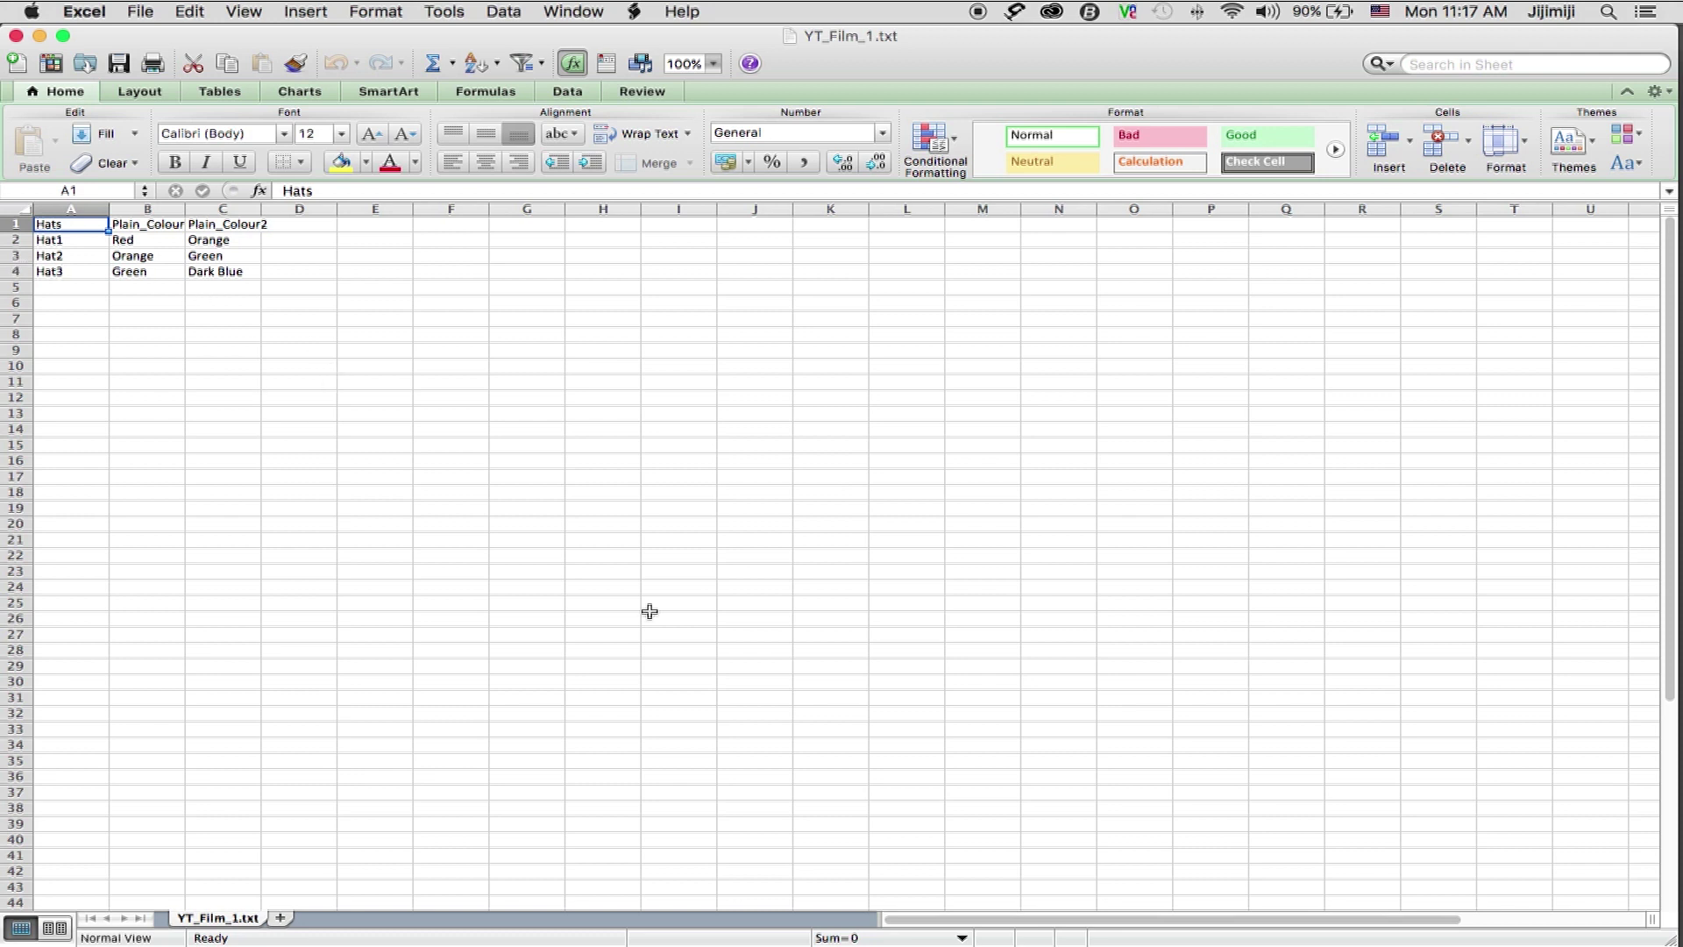
- After checking the Hat1–Hat3 records in YT_Film_1.txt, return to the YT_Film_1.ai label artwork
key("super+Tab")
key("super+Tab")
key("super+Tab")
key("super+Tab")
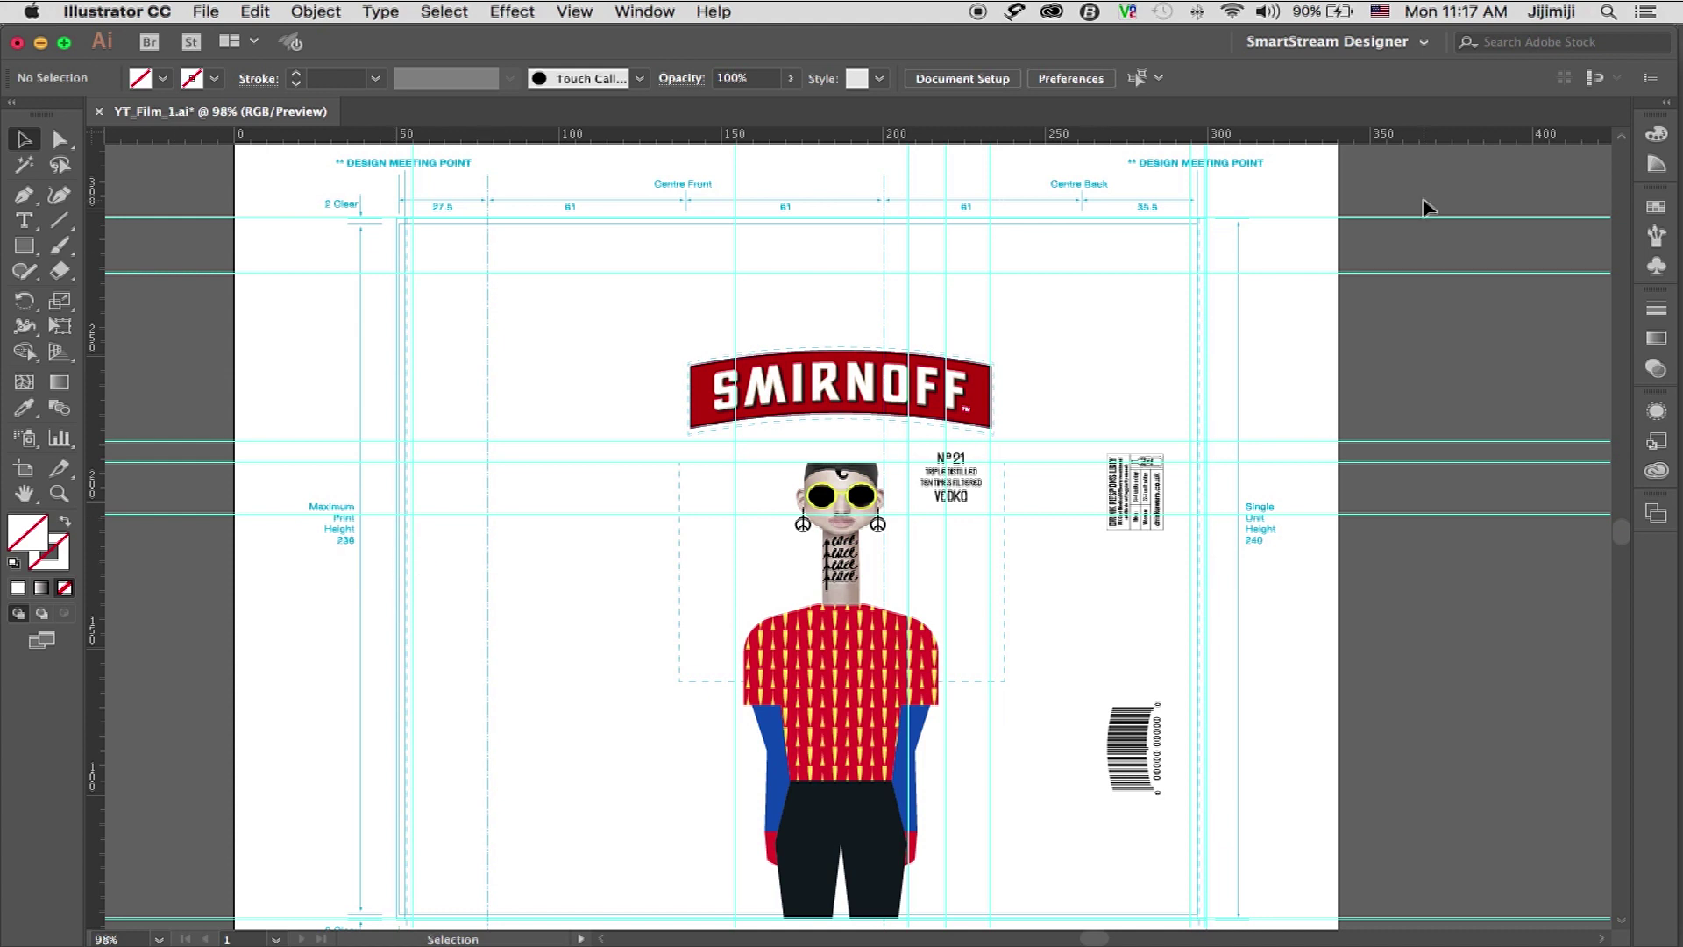
- Reset the SmartStream Designer workspace, dock the Designer Tools panel, and bring up the Database settings
left_click(1336, 46)
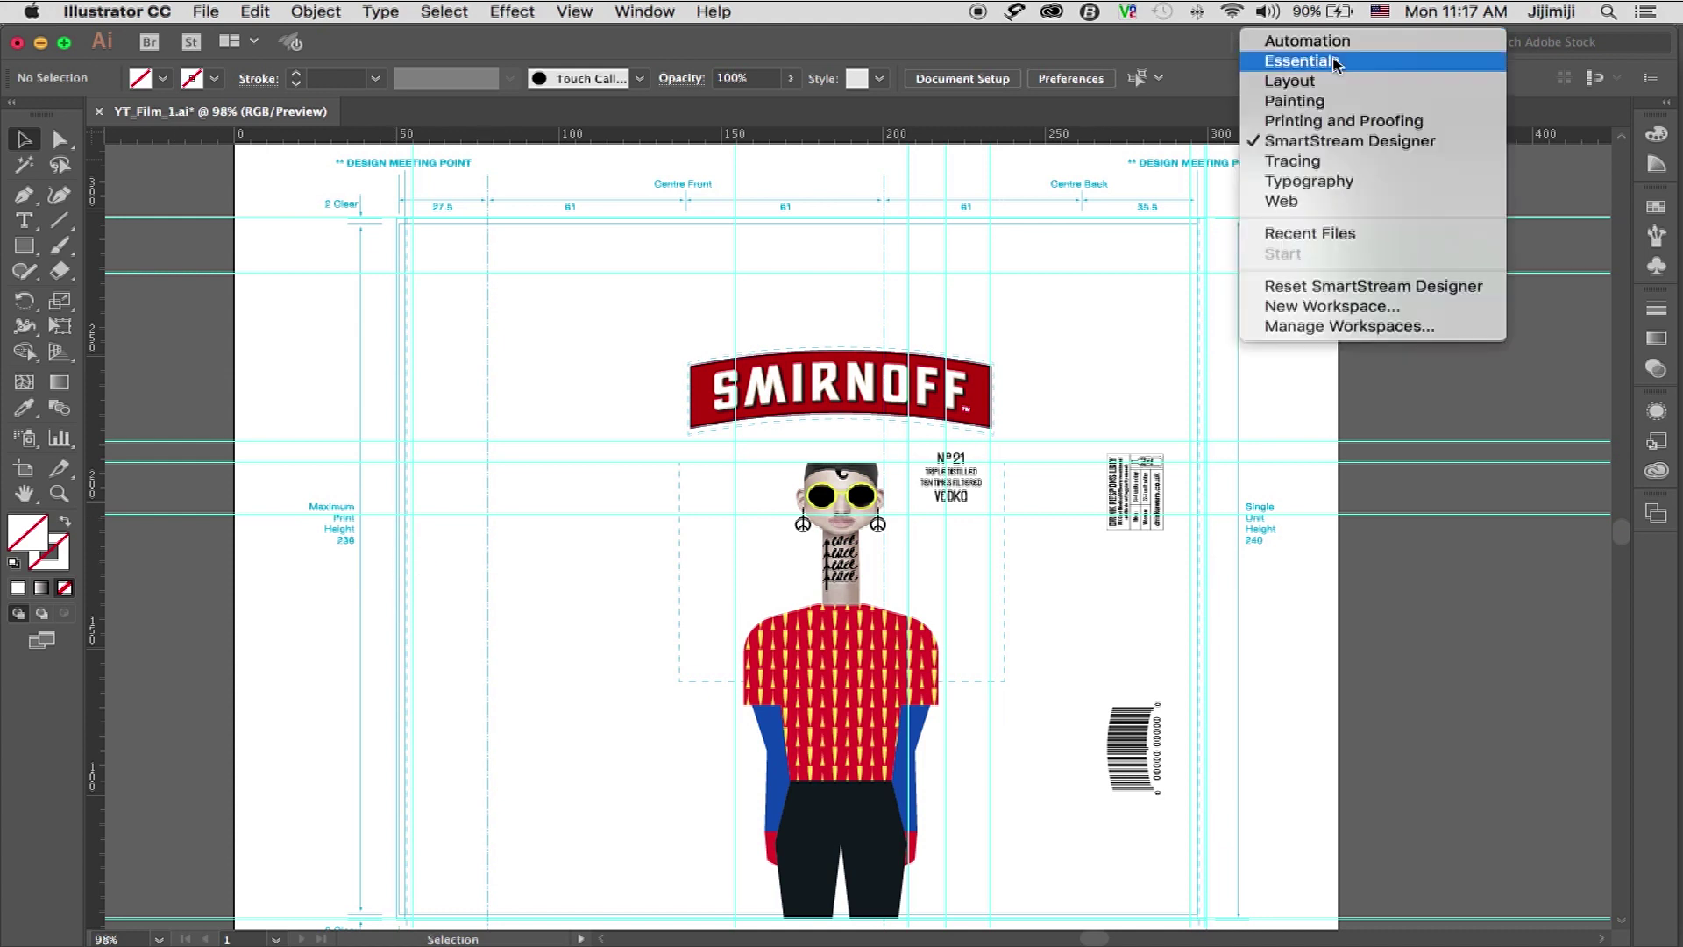
left_click(1324, 290)
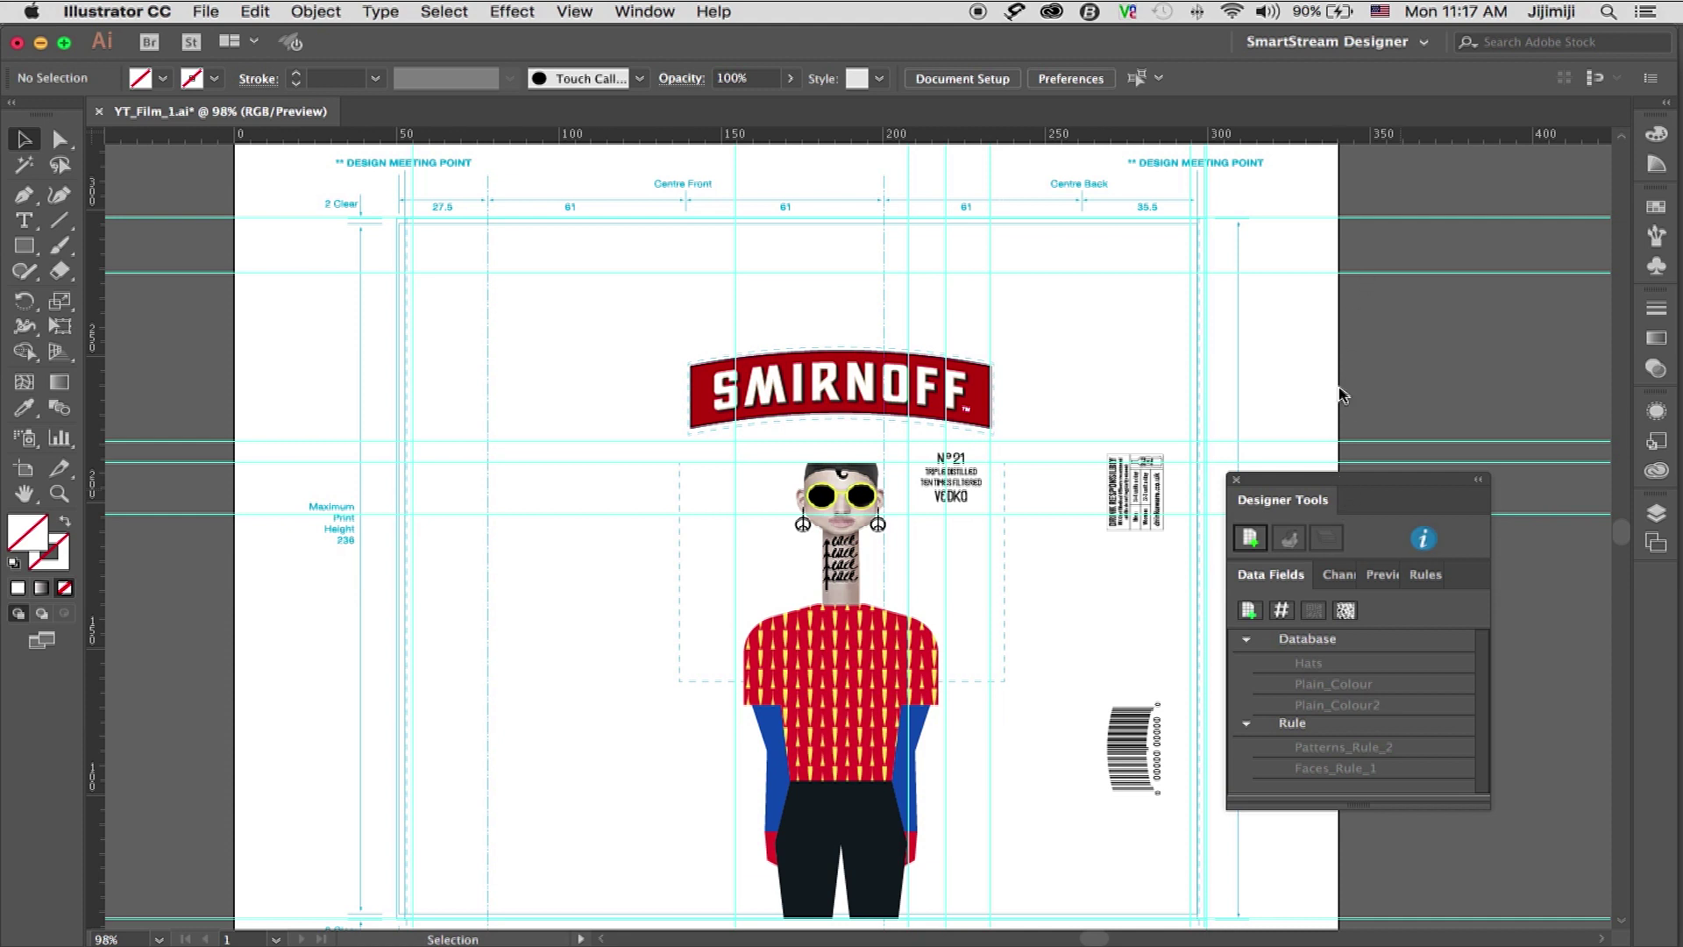
left_click_drag(1341, 477, 1456, 154)
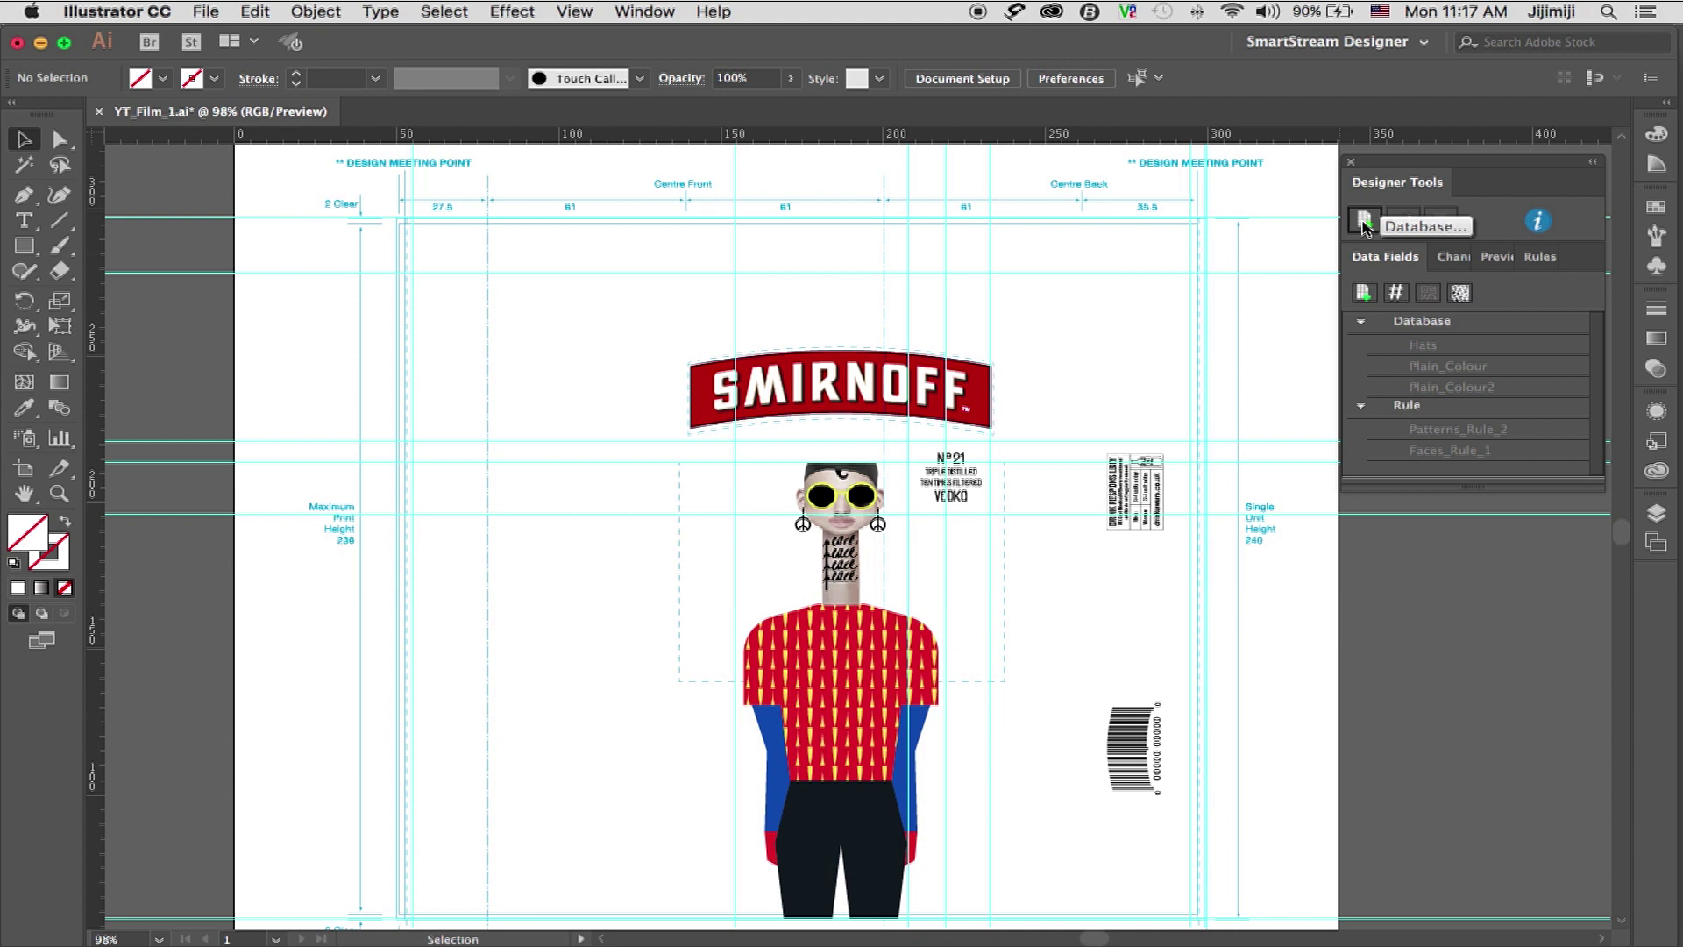
left_click(1364, 223)
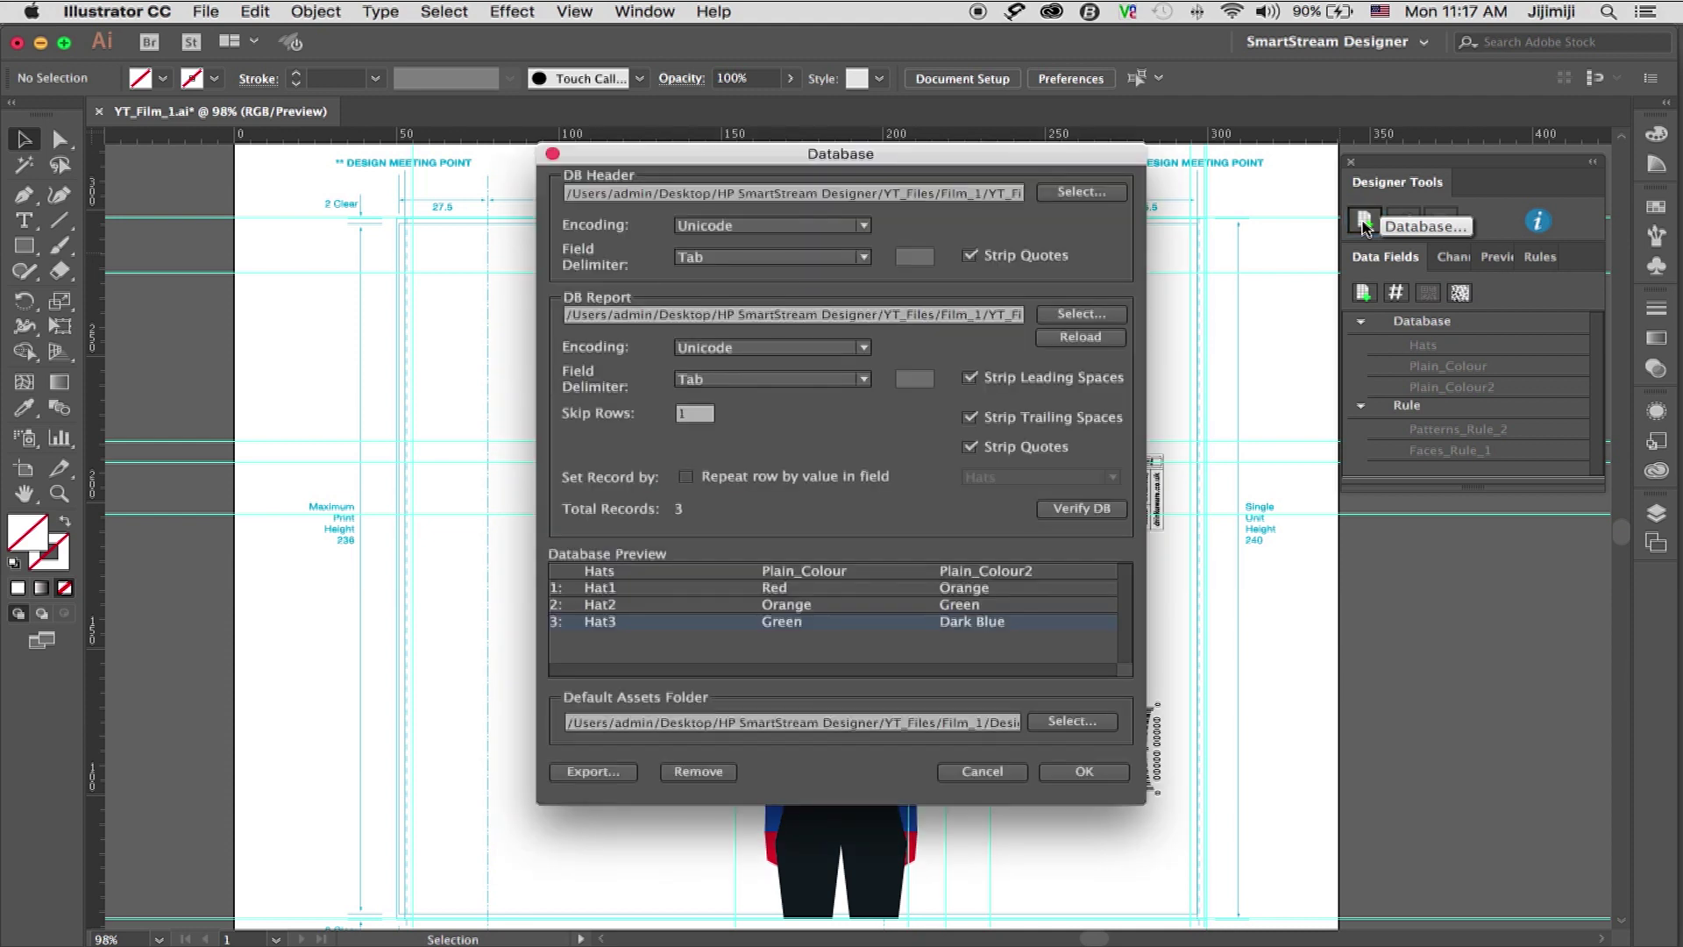
- Load YT_Film_1 as the database header file, accepting the lost-assignments warning
left_click(1081, 192)
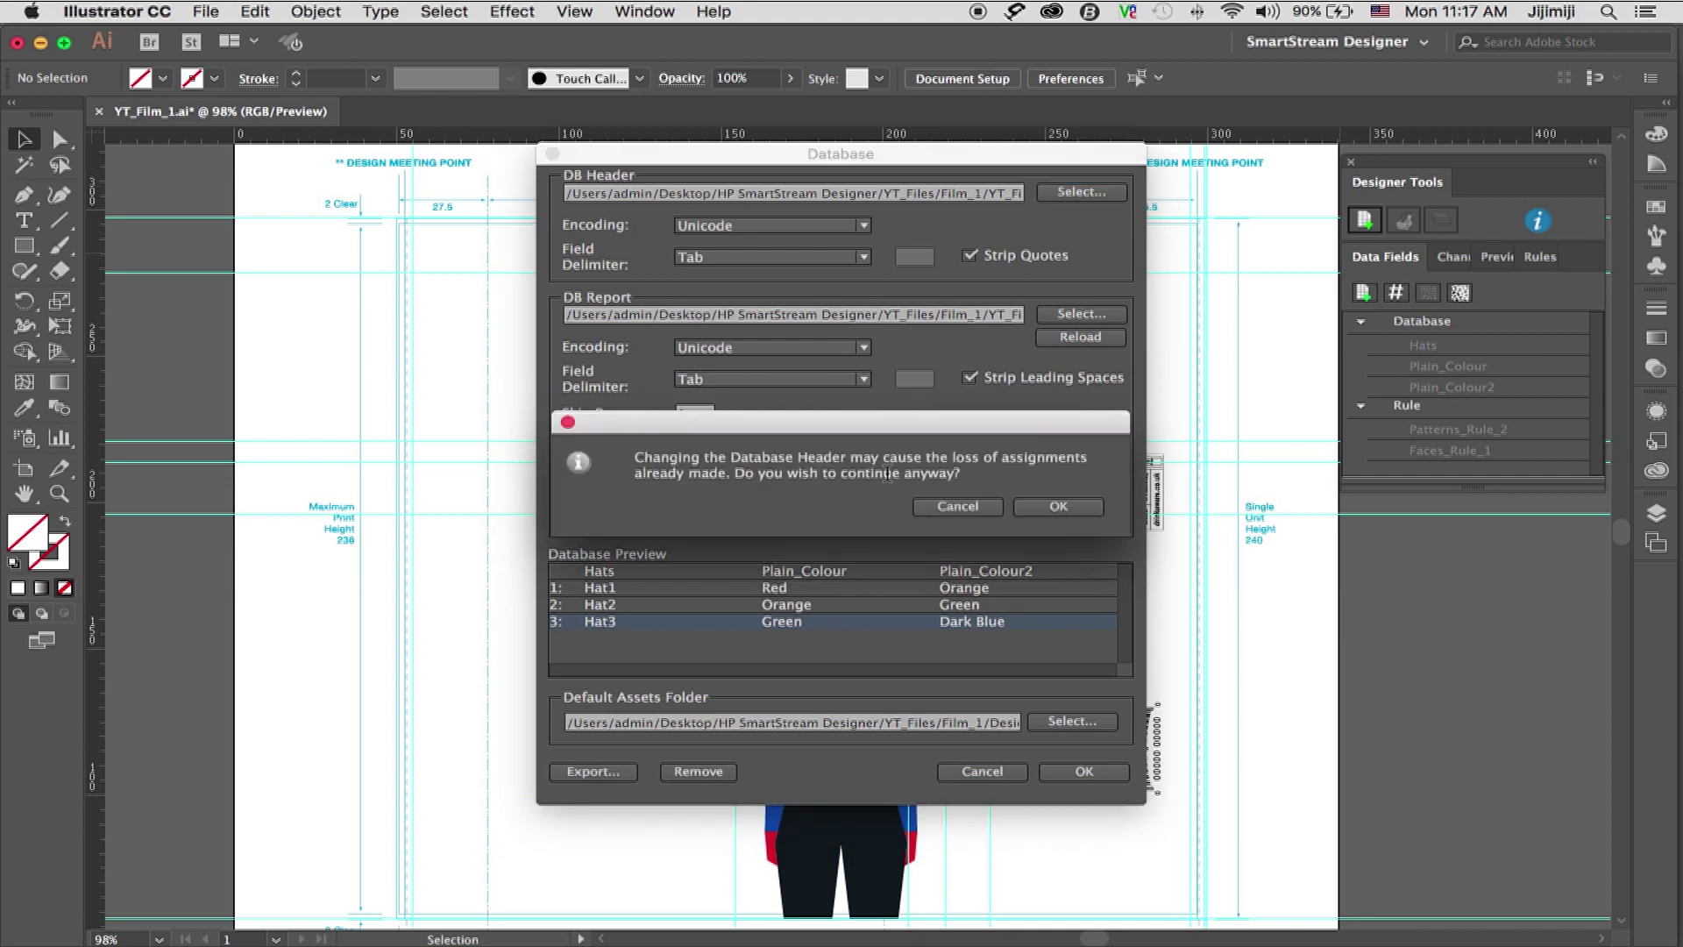
left_click(1058, 506)
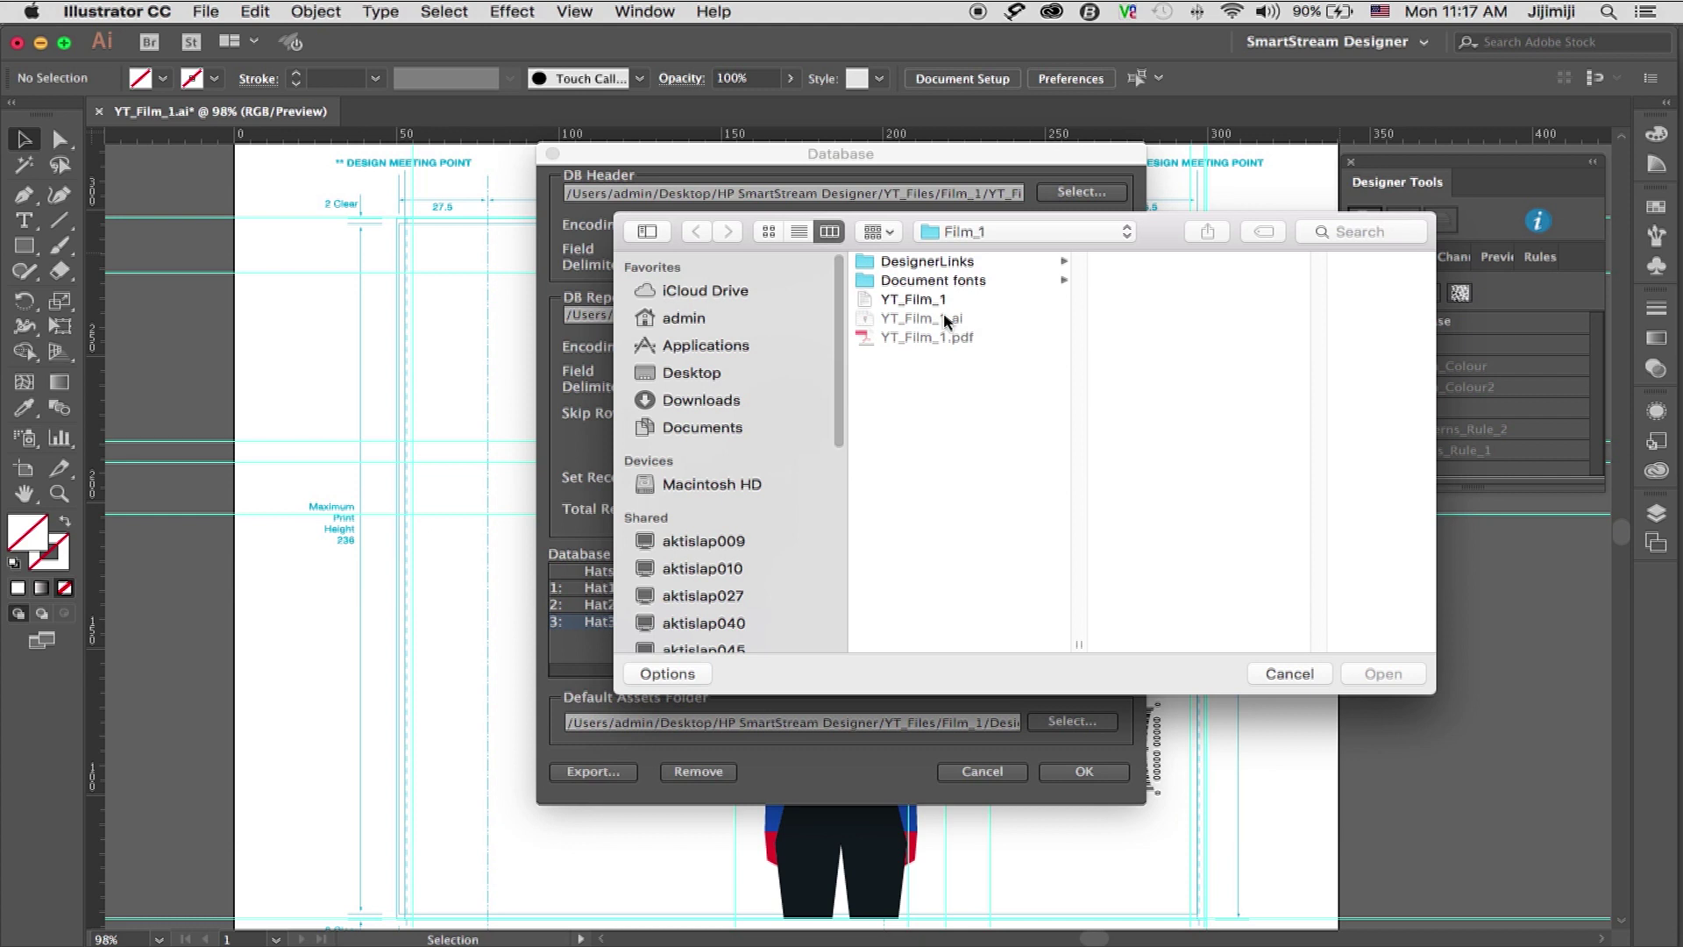
left_click(903, 303)
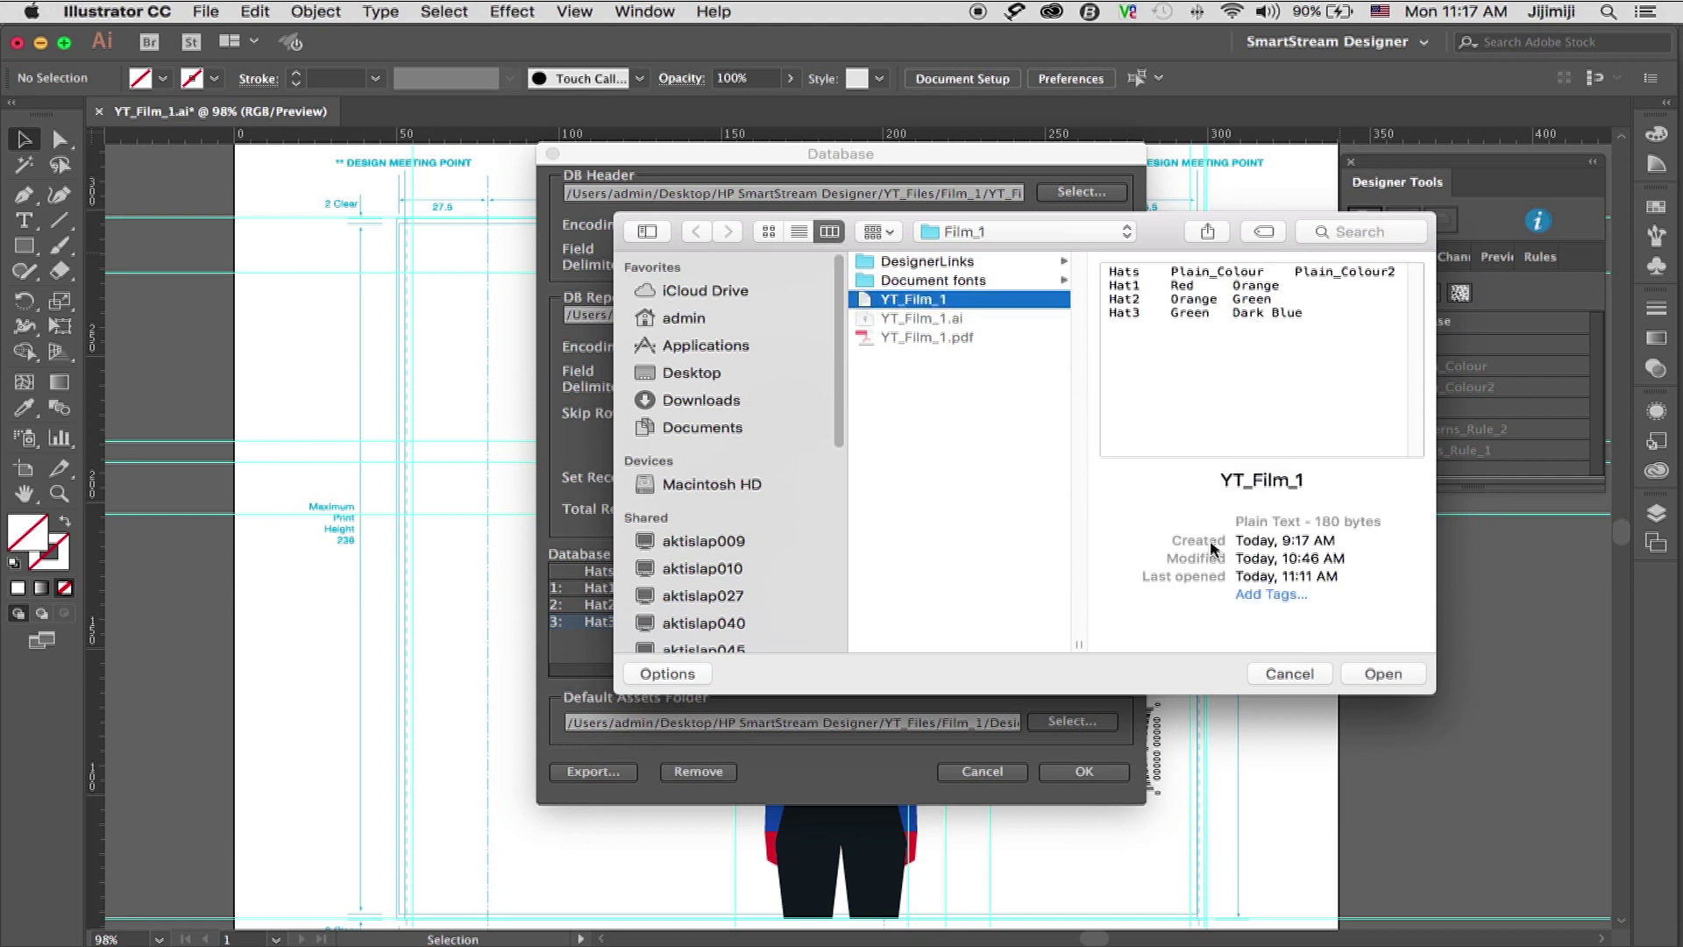
left_click(1366, 682)
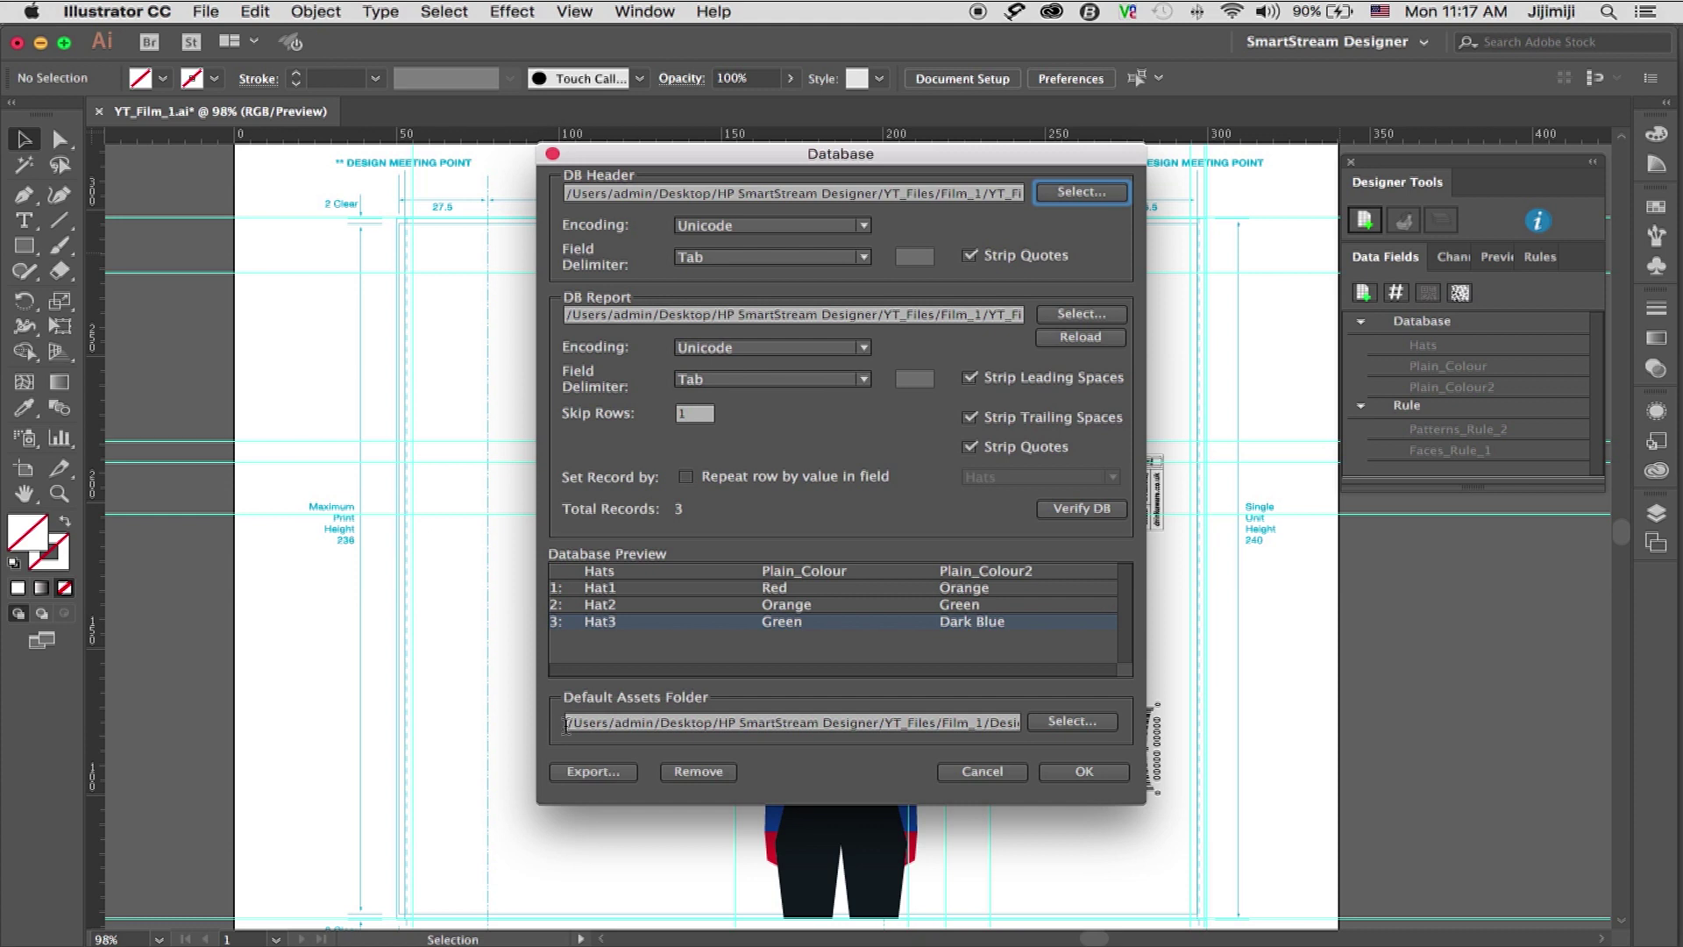
- Set the default image folder to DesignerLinks/Assets and apply the database settings
left_click(1083, 724)
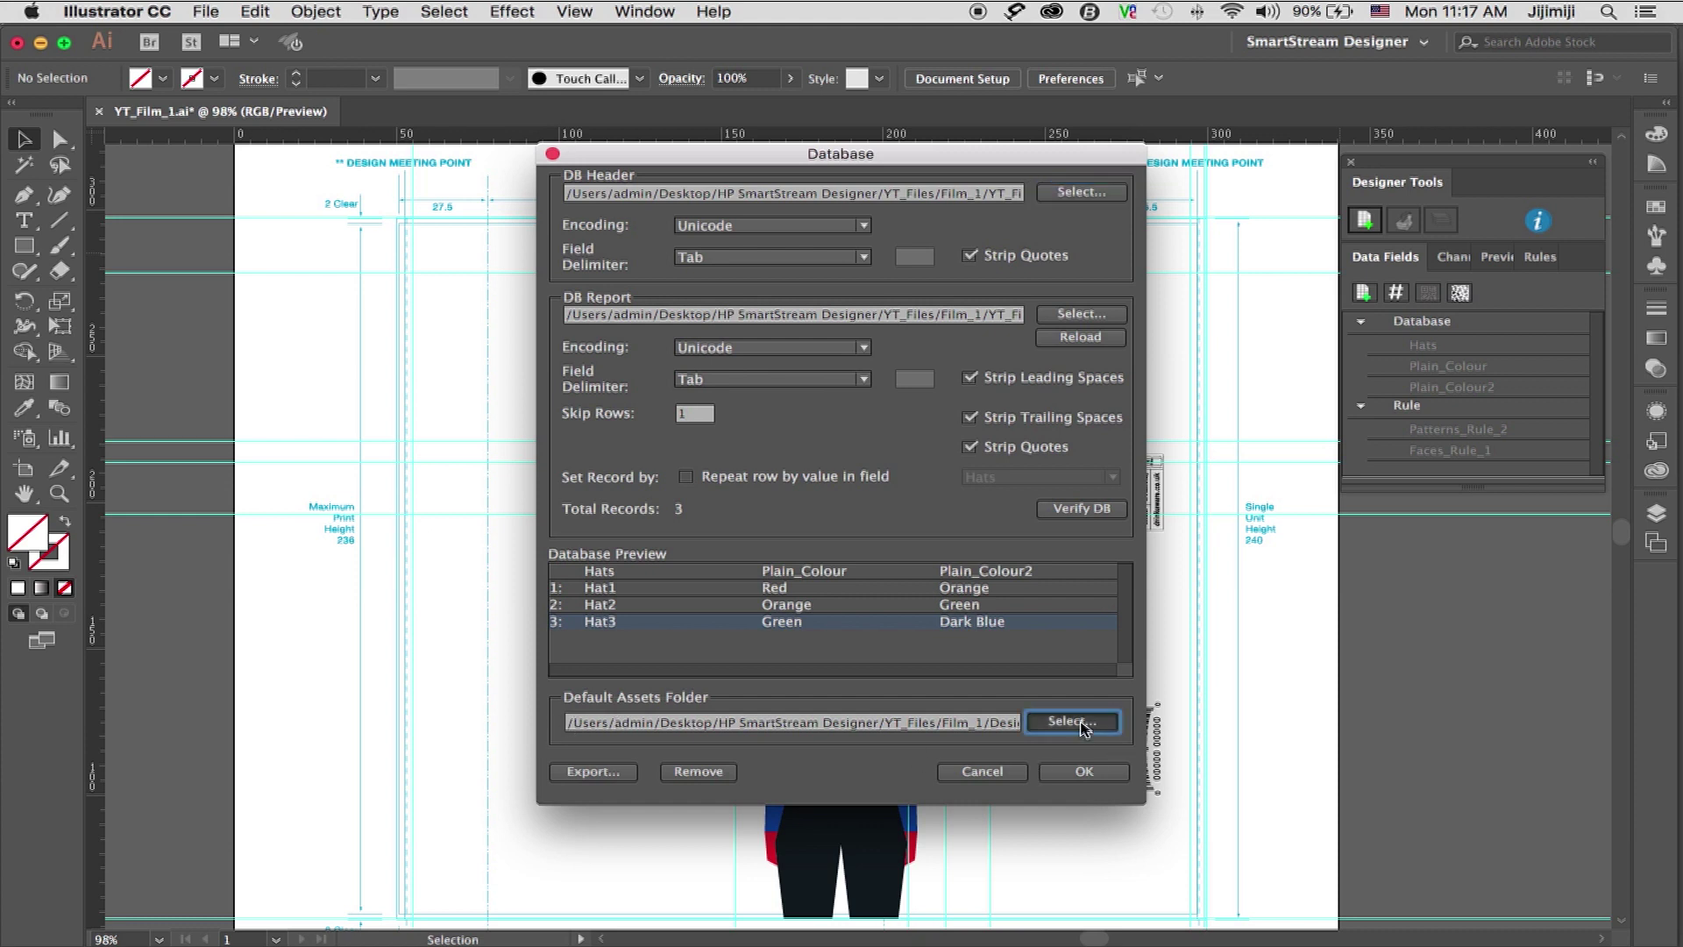
left_click(927, 262)
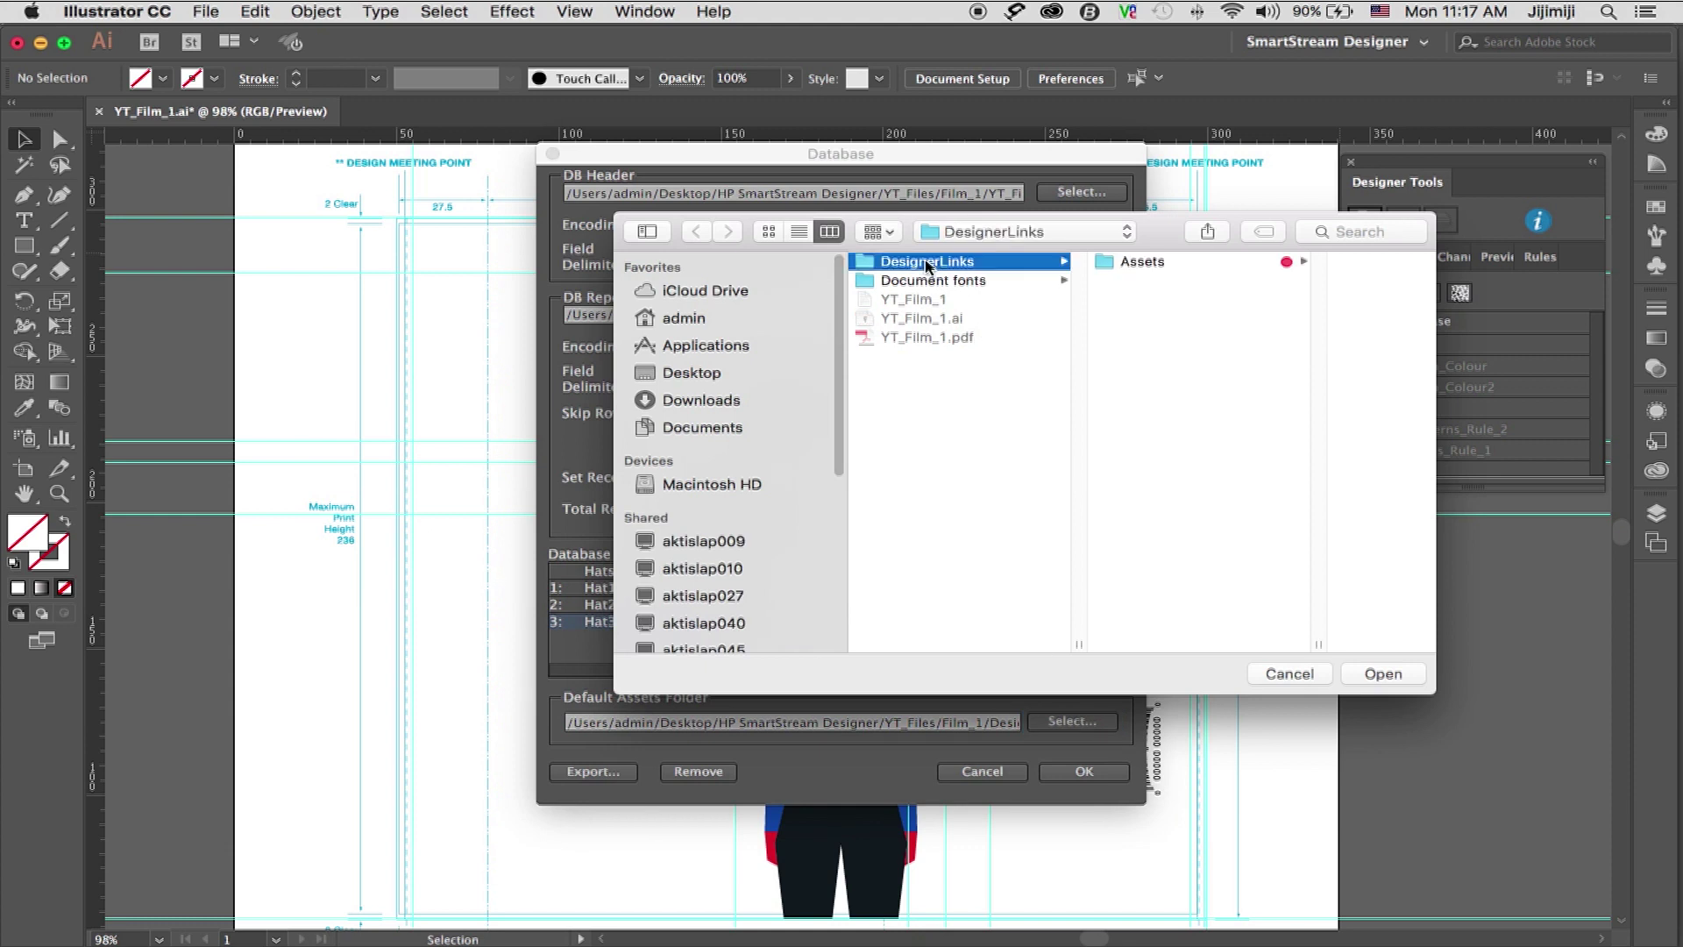
left_click(1143, 262)
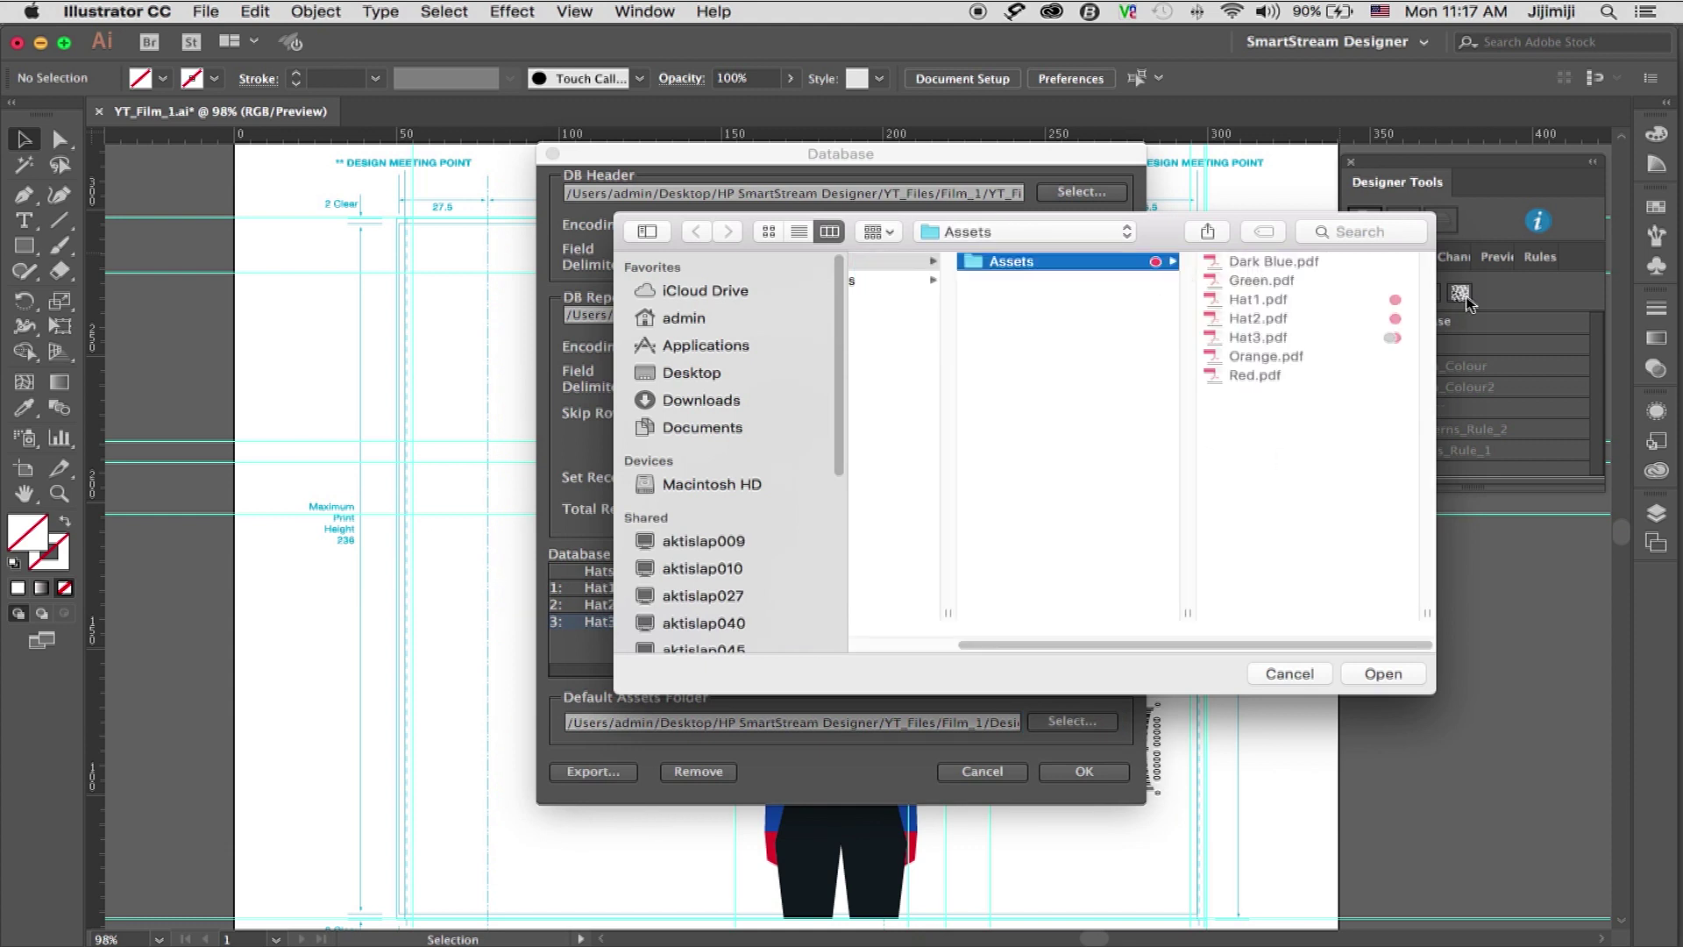
left_click(1381, 674)
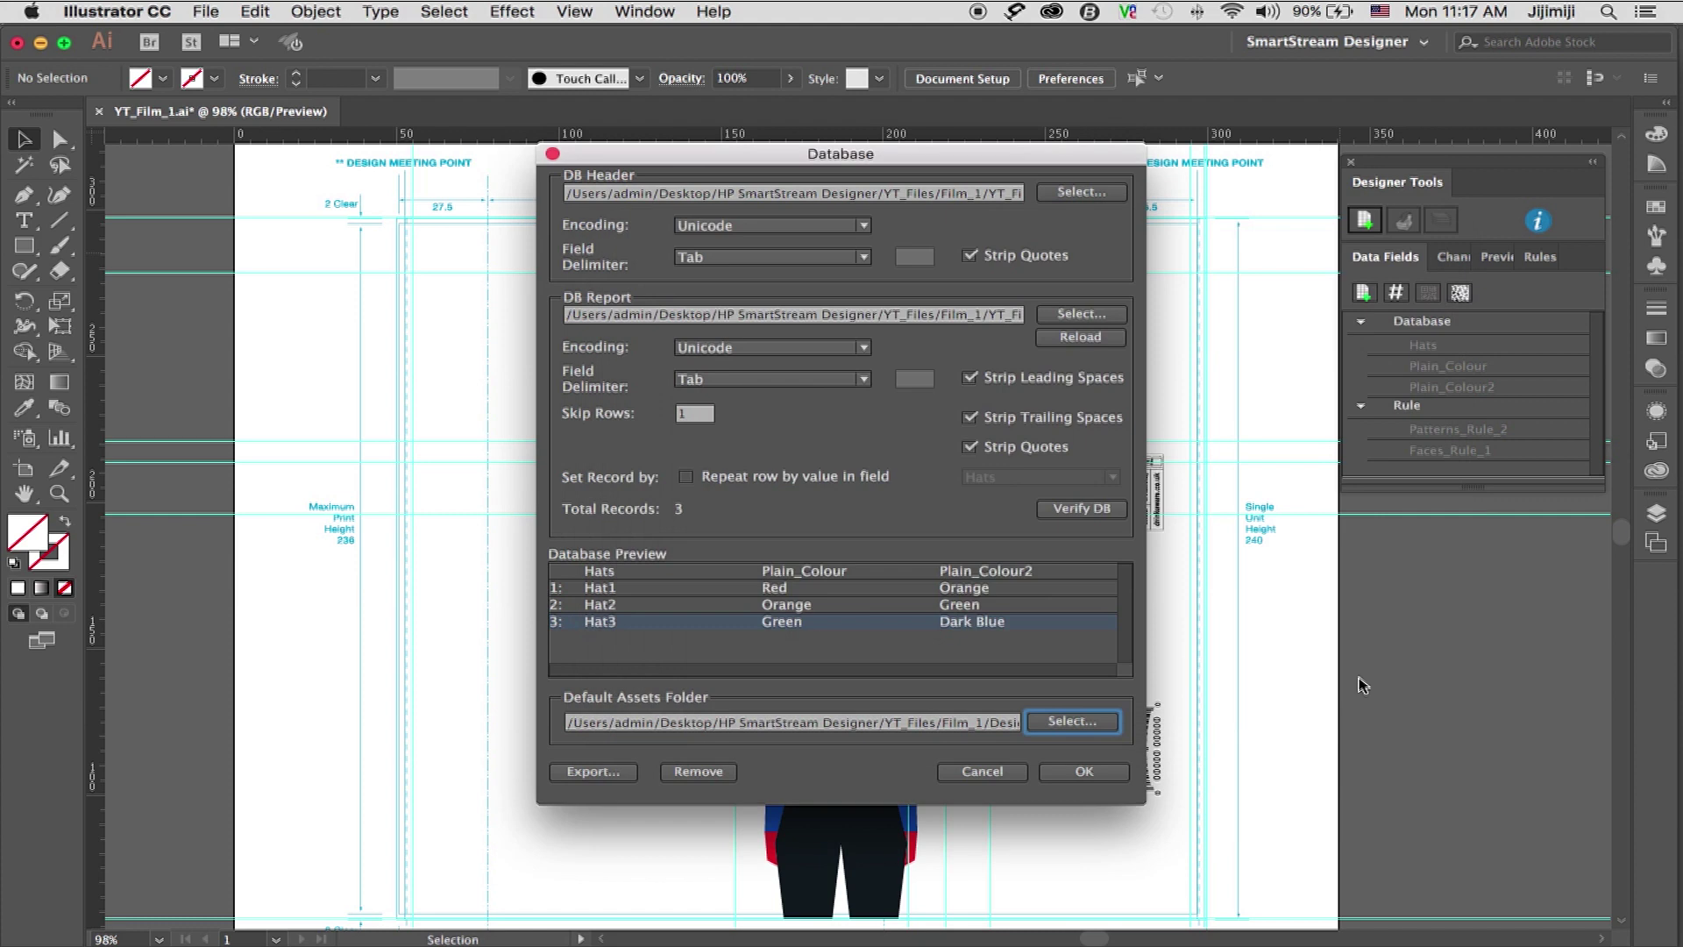
left_click(1084, 773)
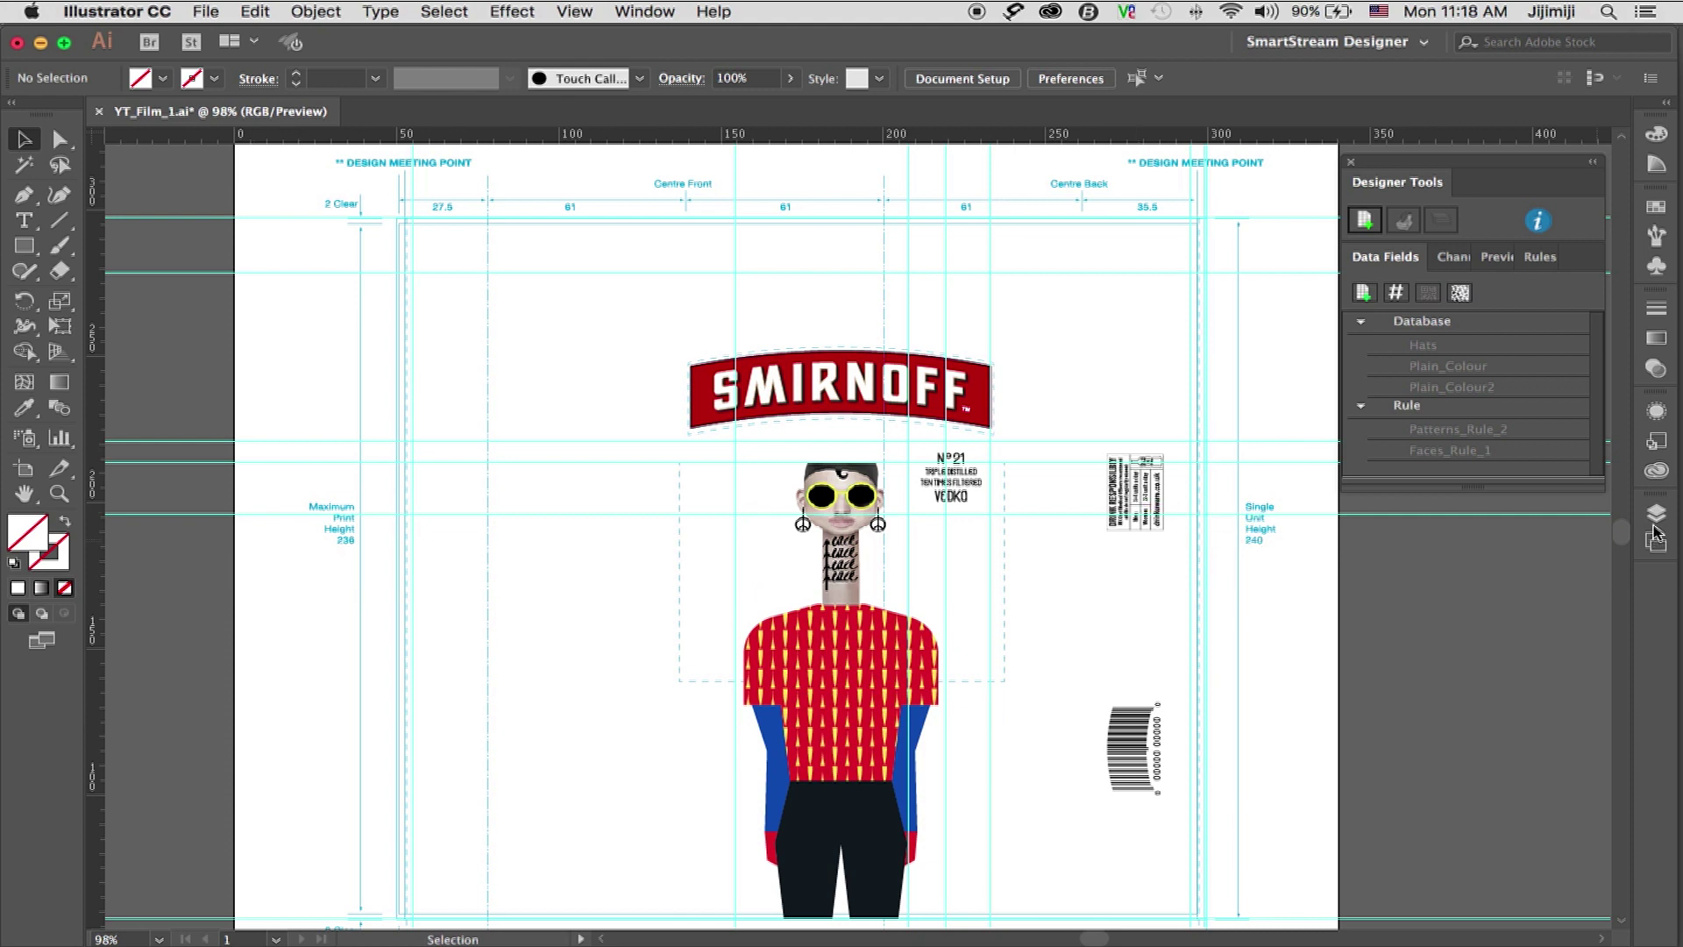
- Float the Layers panel and draw a roughly 247.6 × 239.2 mm rectangle over the whole label
left_click(1655, 524)
left_click_drag(1380, 502, 151, 178)
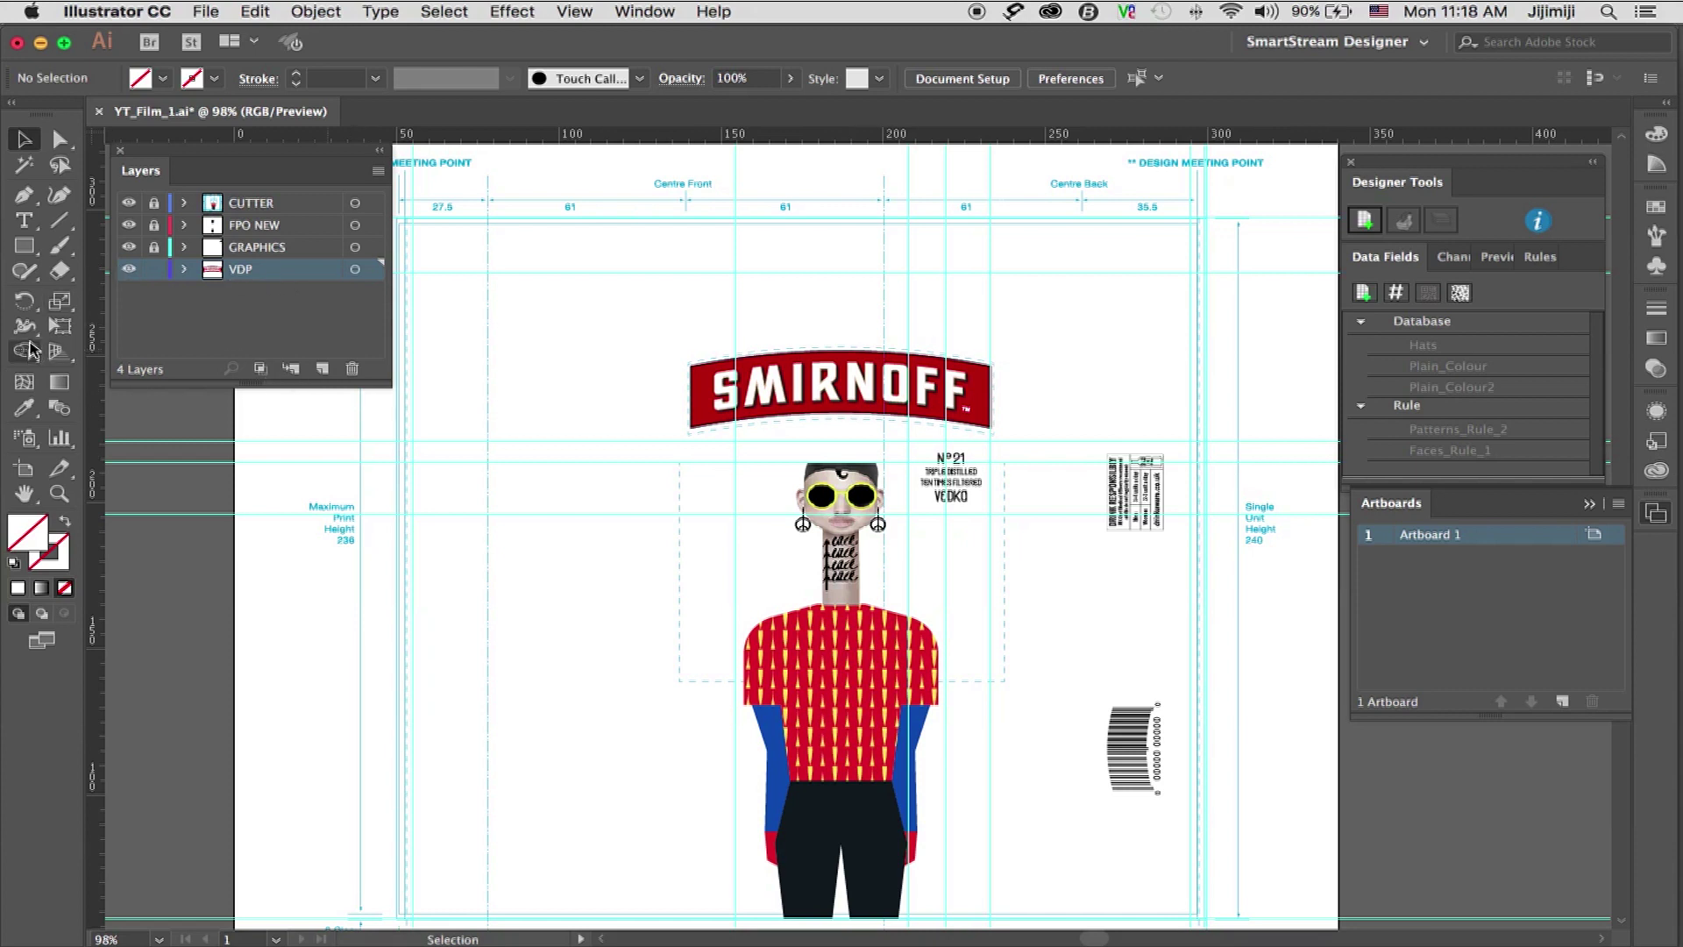
left_click(24, 246)
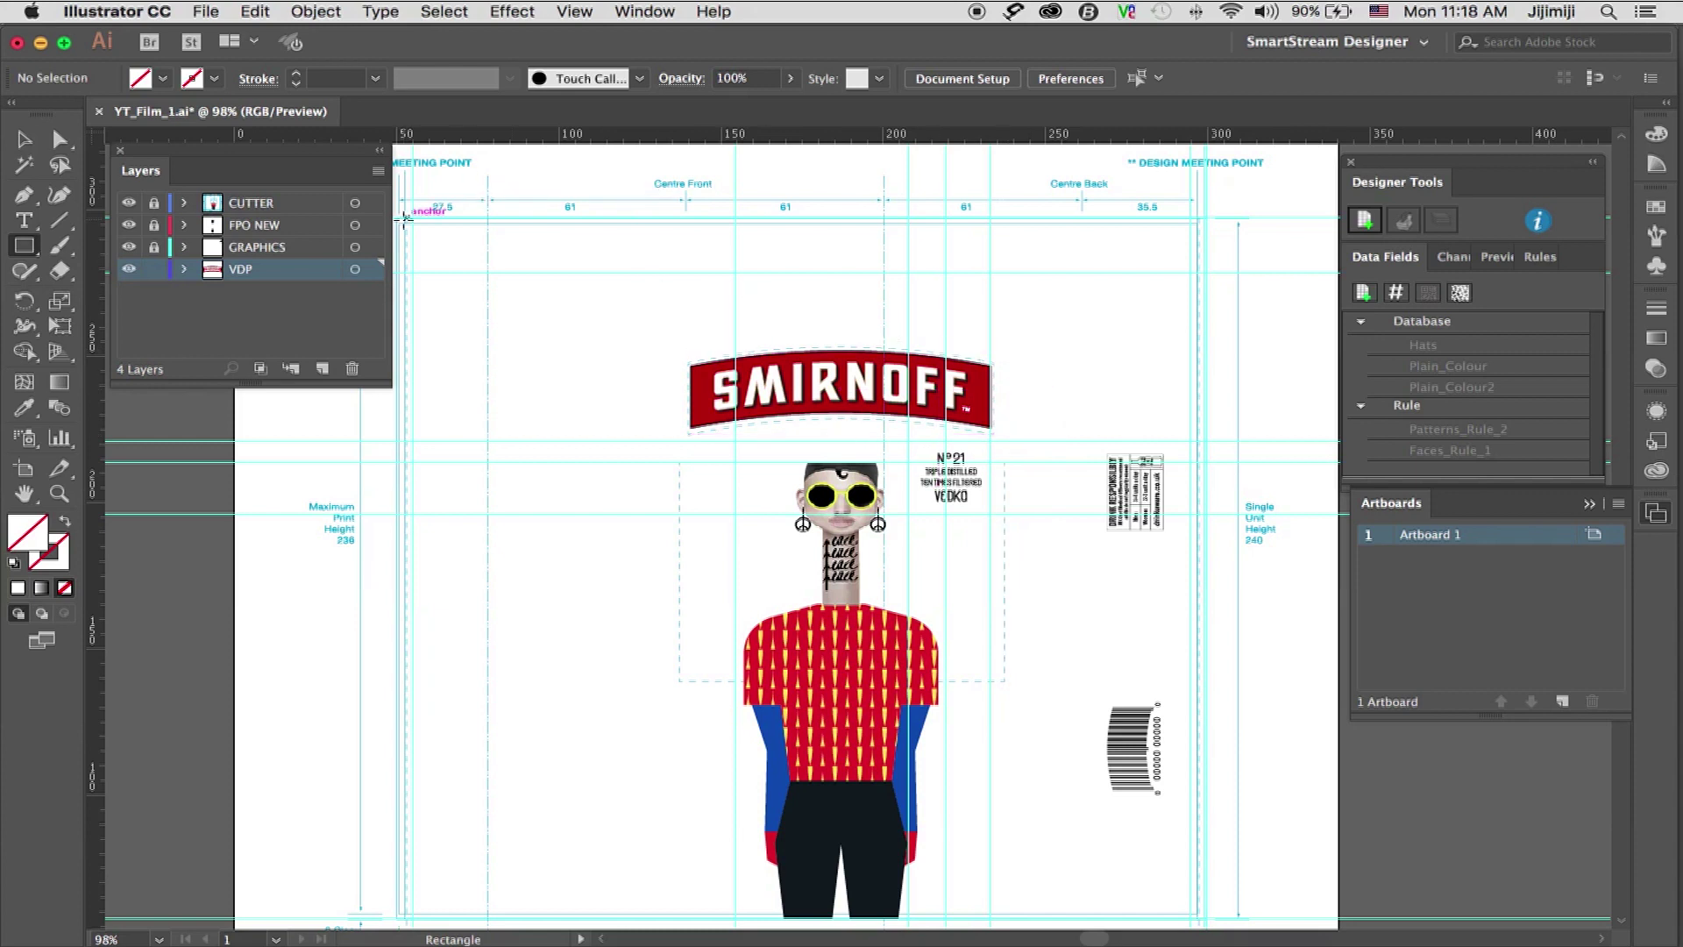
mouse_move(398, 219)
left_mouse_down()
mouse_move(566, 351)
mouse_move(1131, 911)
mouse_move(1196, 916)
mouse_move(1202, 833)
left_mouse_up()
scroll(1019, 735, "up", 1)
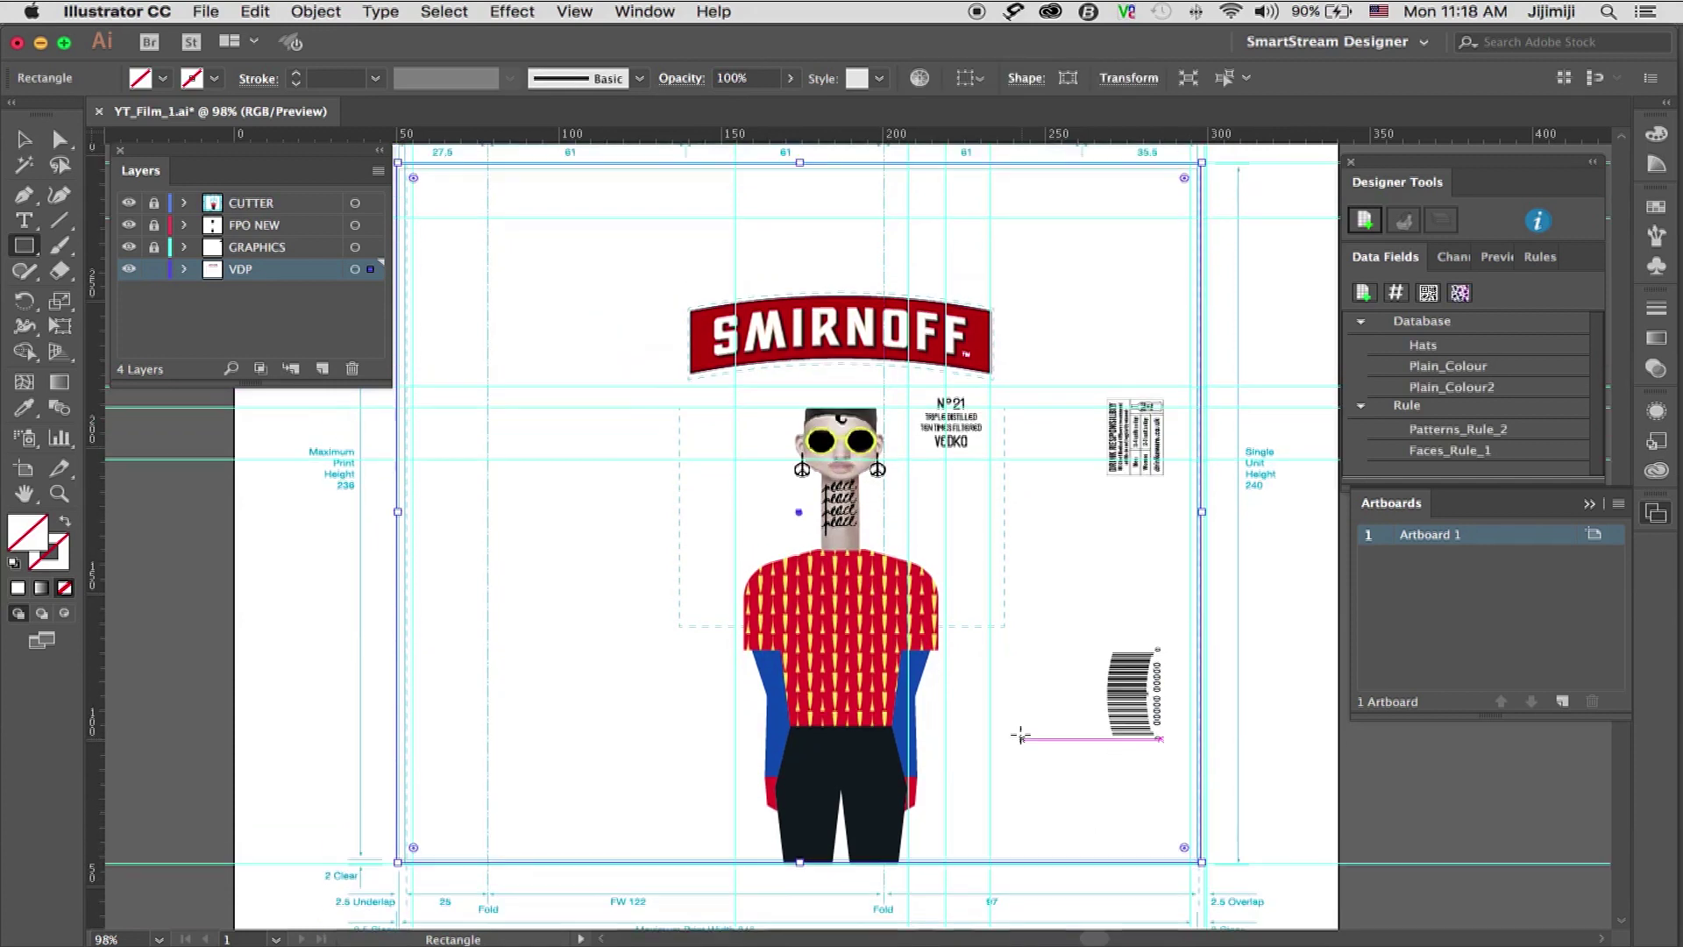
scroll(1020, 735, "up", 2)
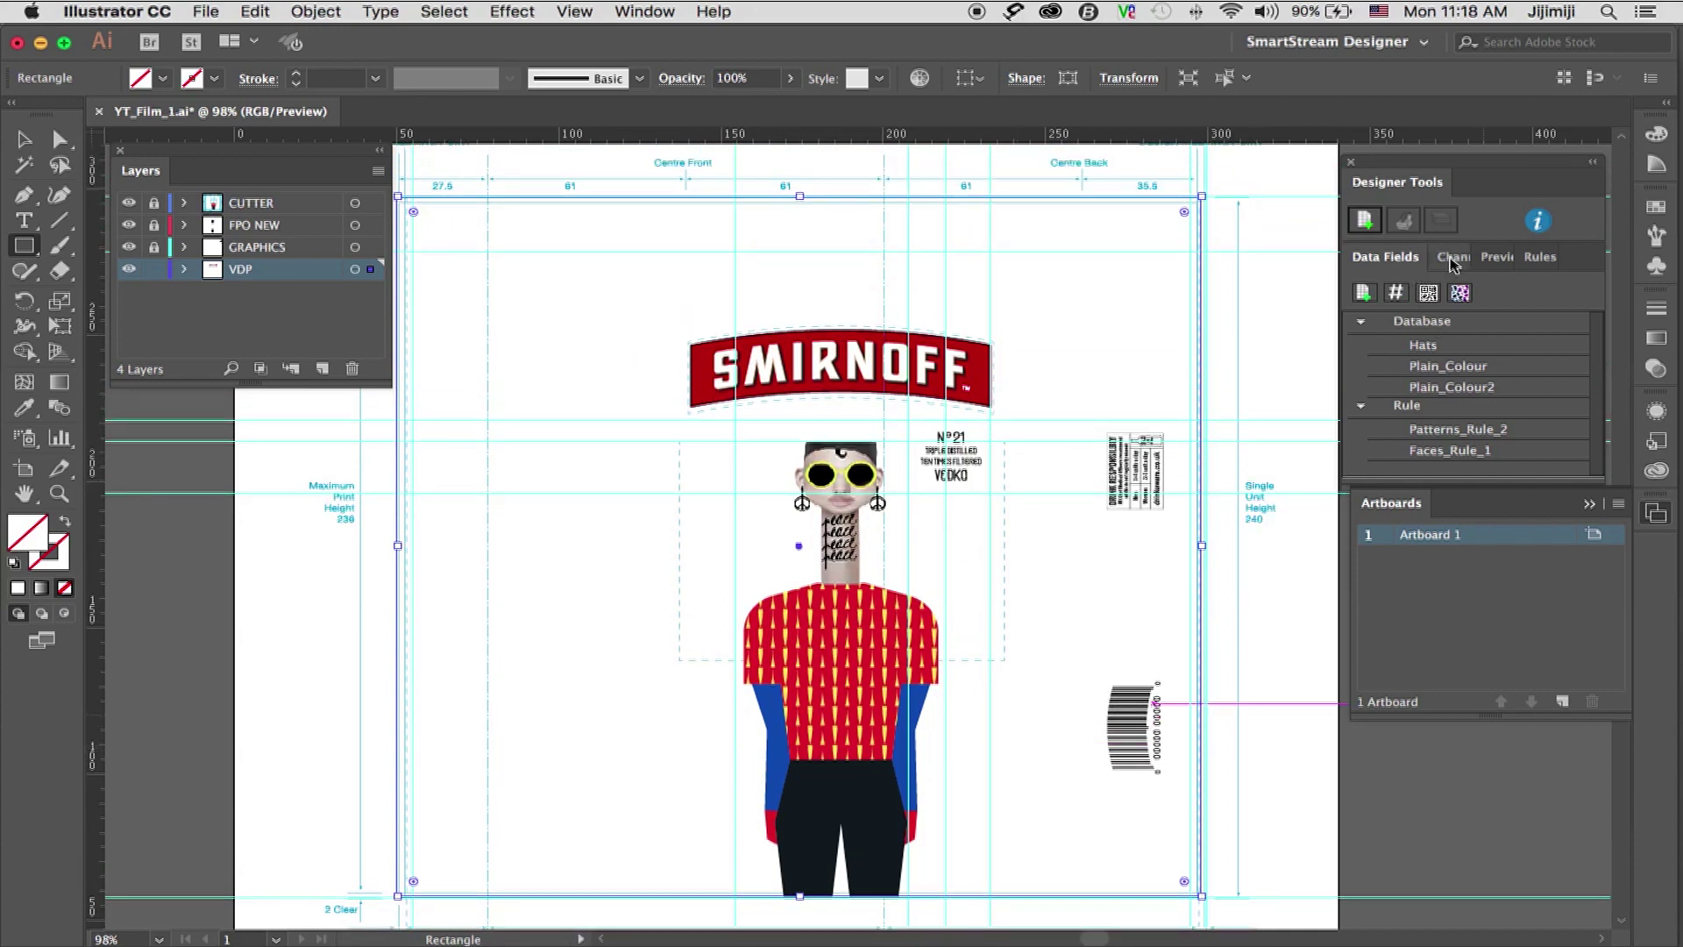
- Make the rectangle an image channel, move its <Clip> below <Group> in Layers, and open the channel's settings
left_click(1454, 259)
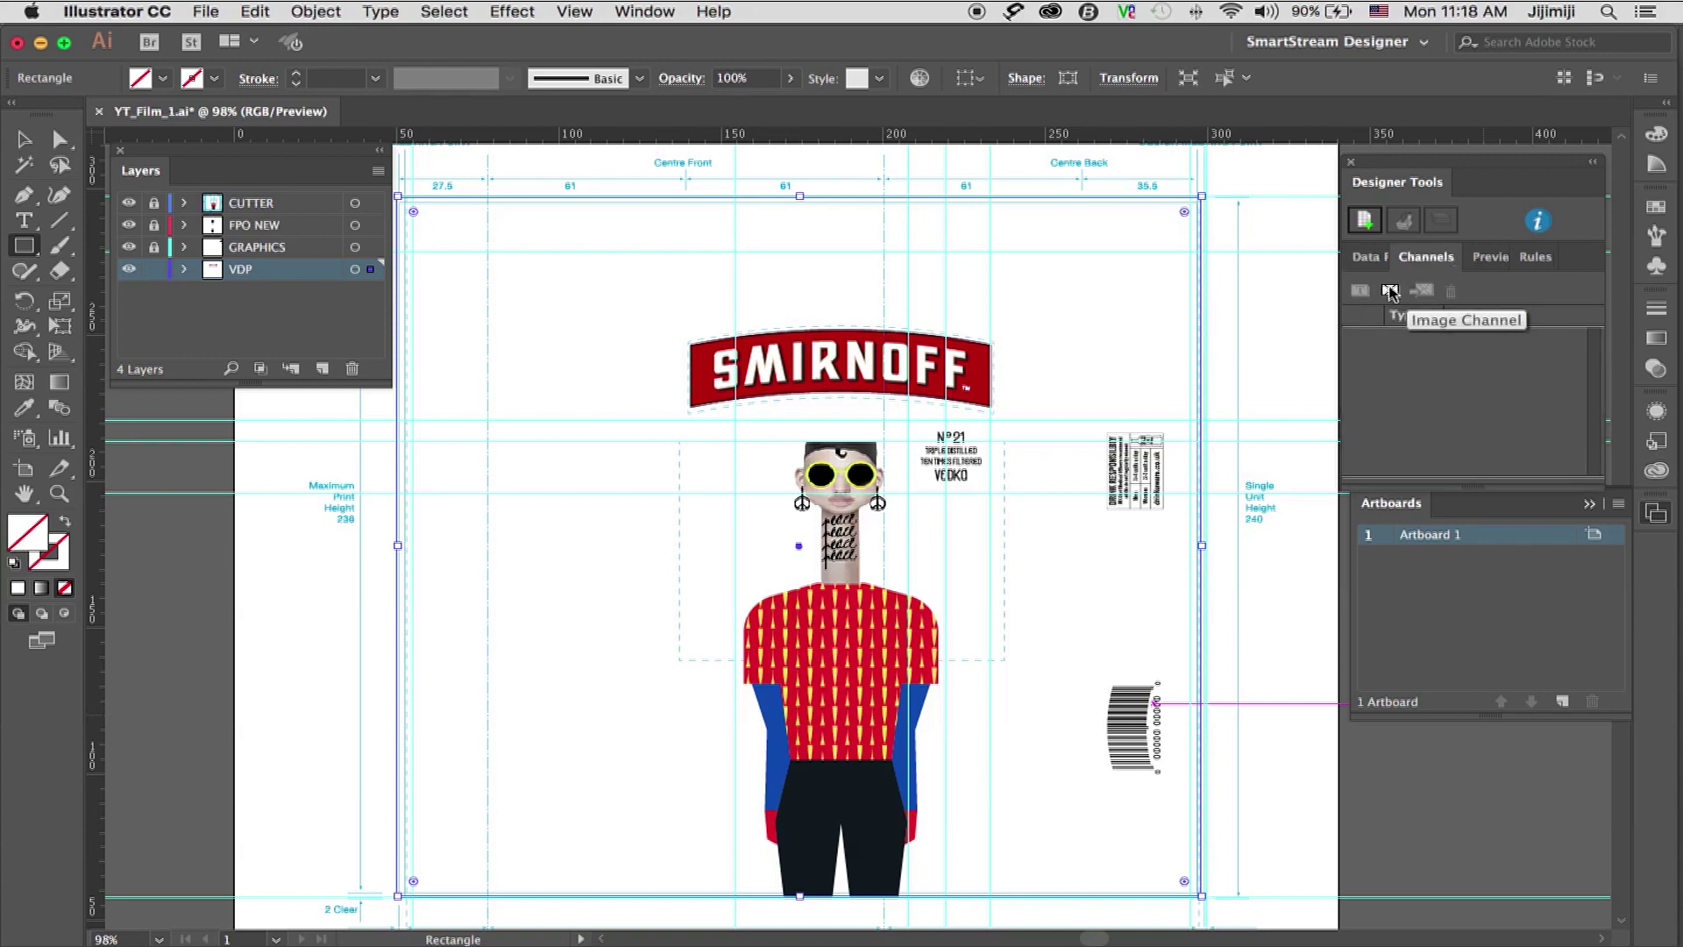
left_click(1390, 291)
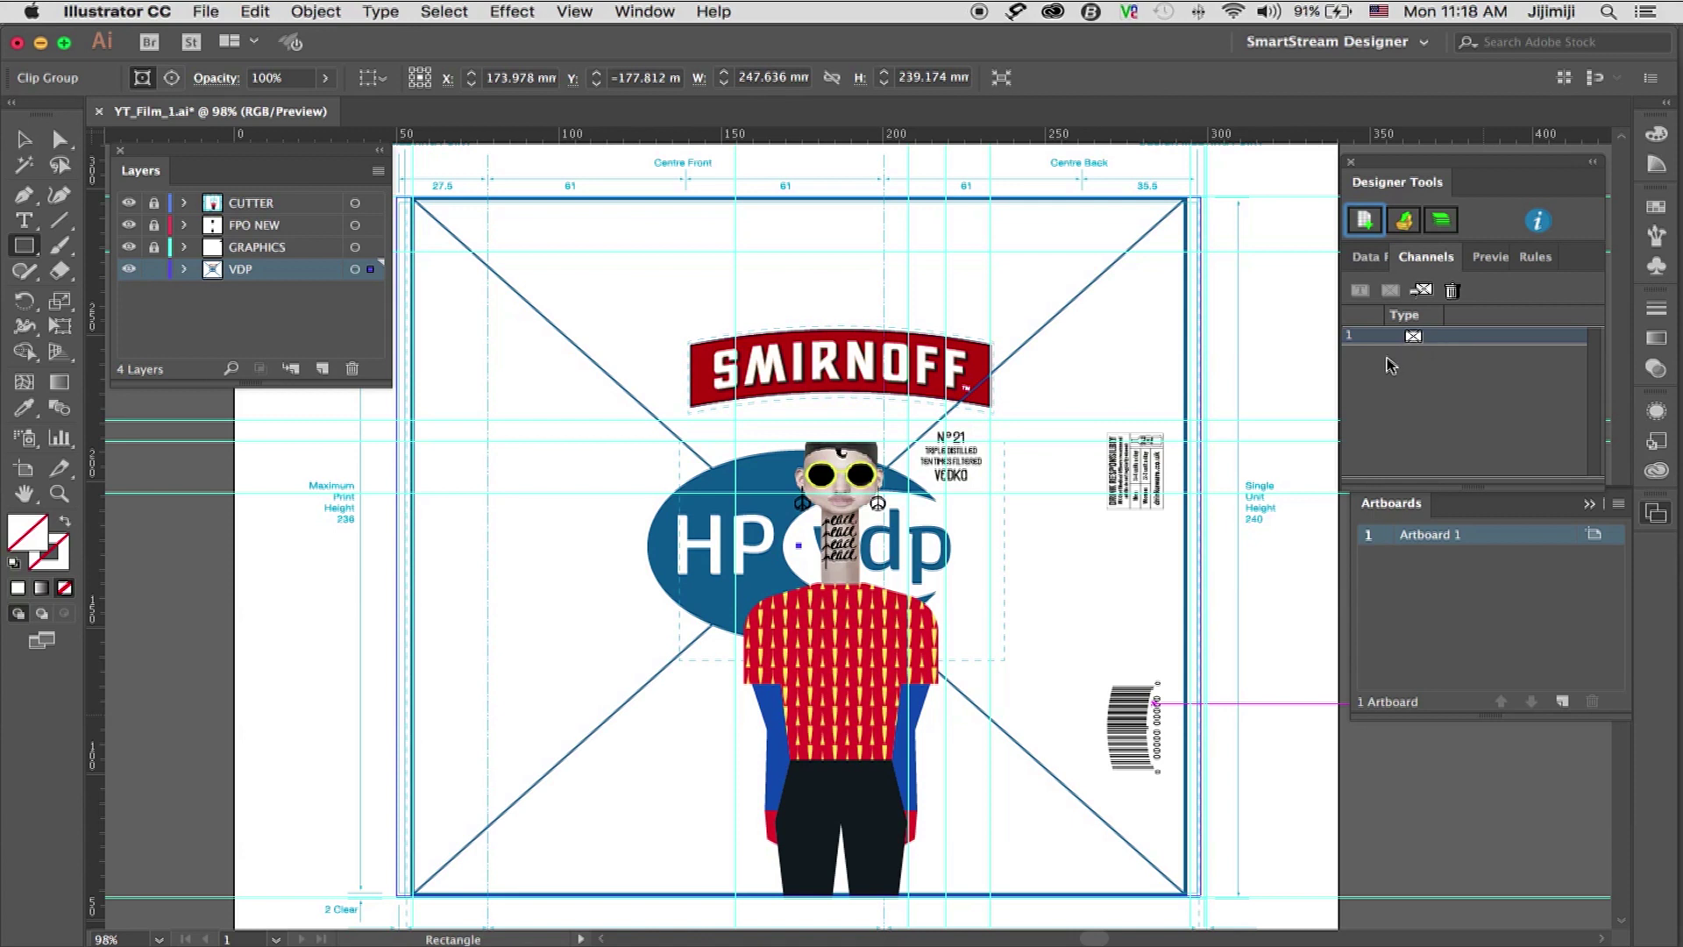
left_click(185, 271)
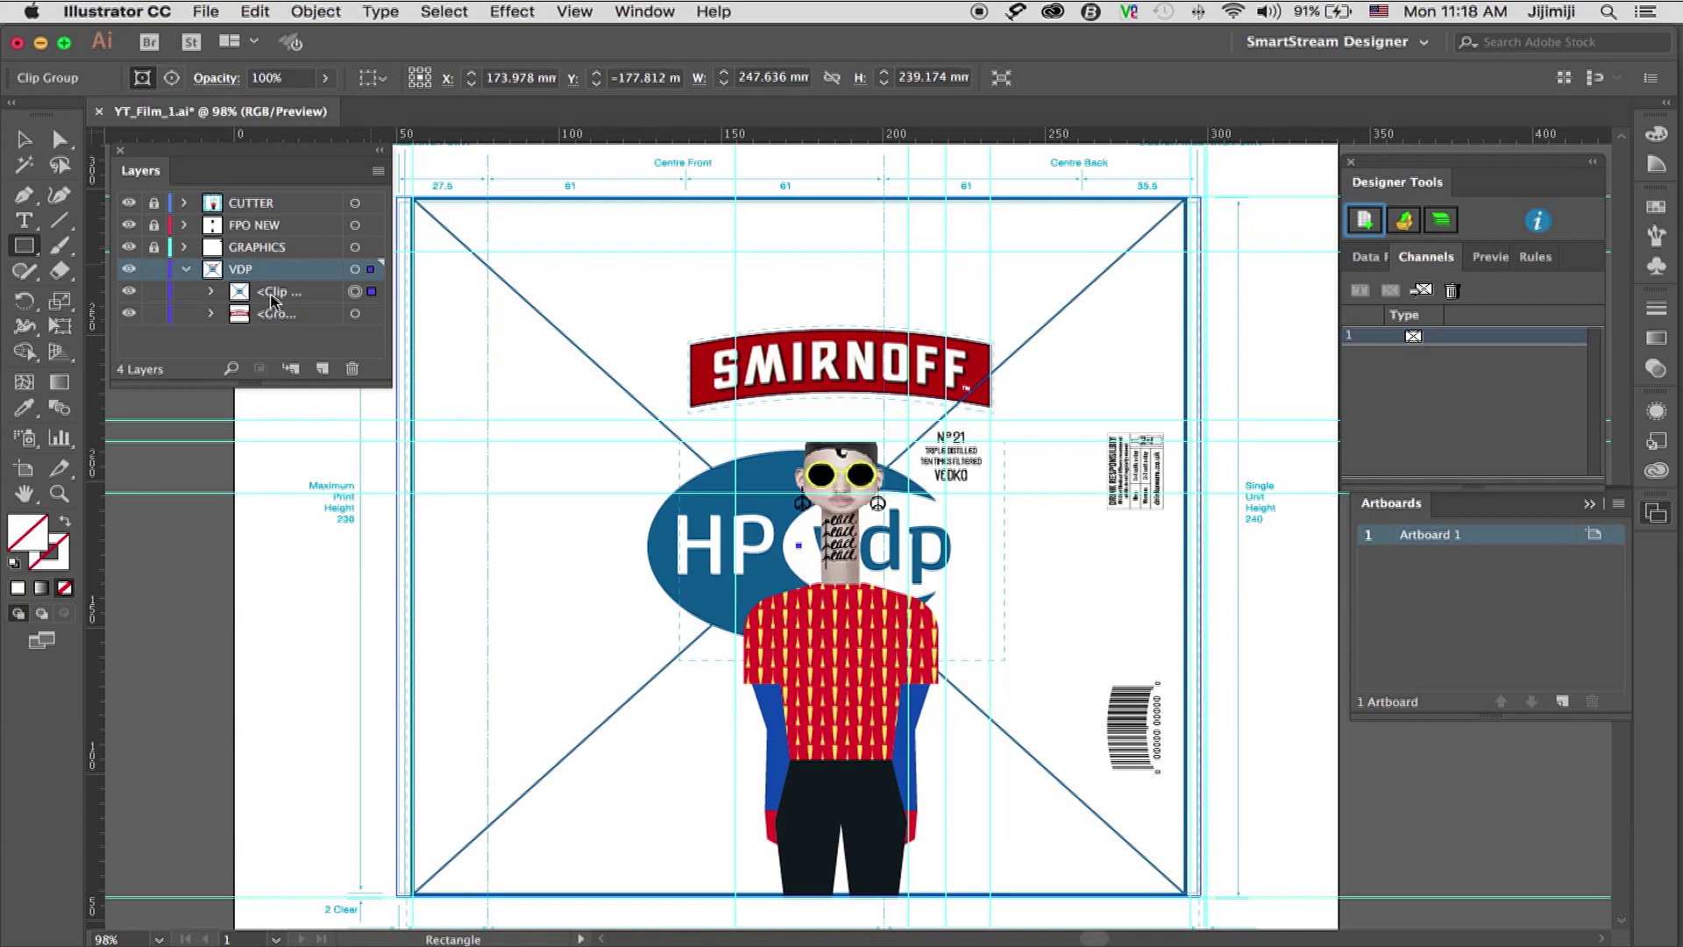
left_click_drag(282, 299, 280, 334)
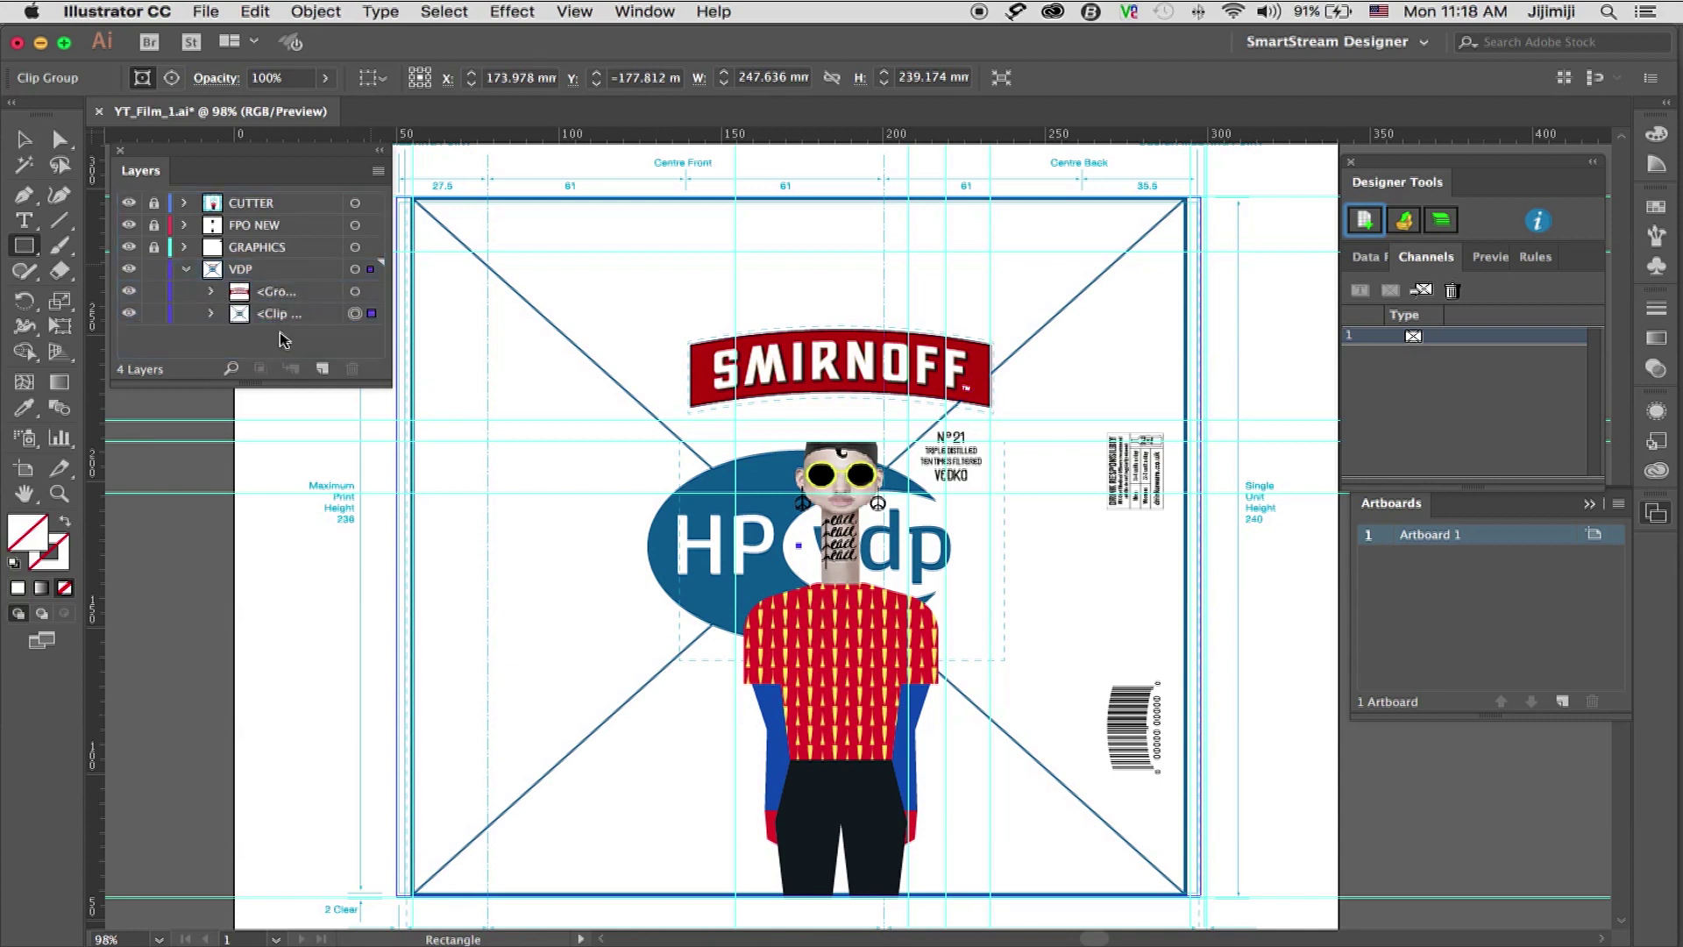
double_click(1406, 363)
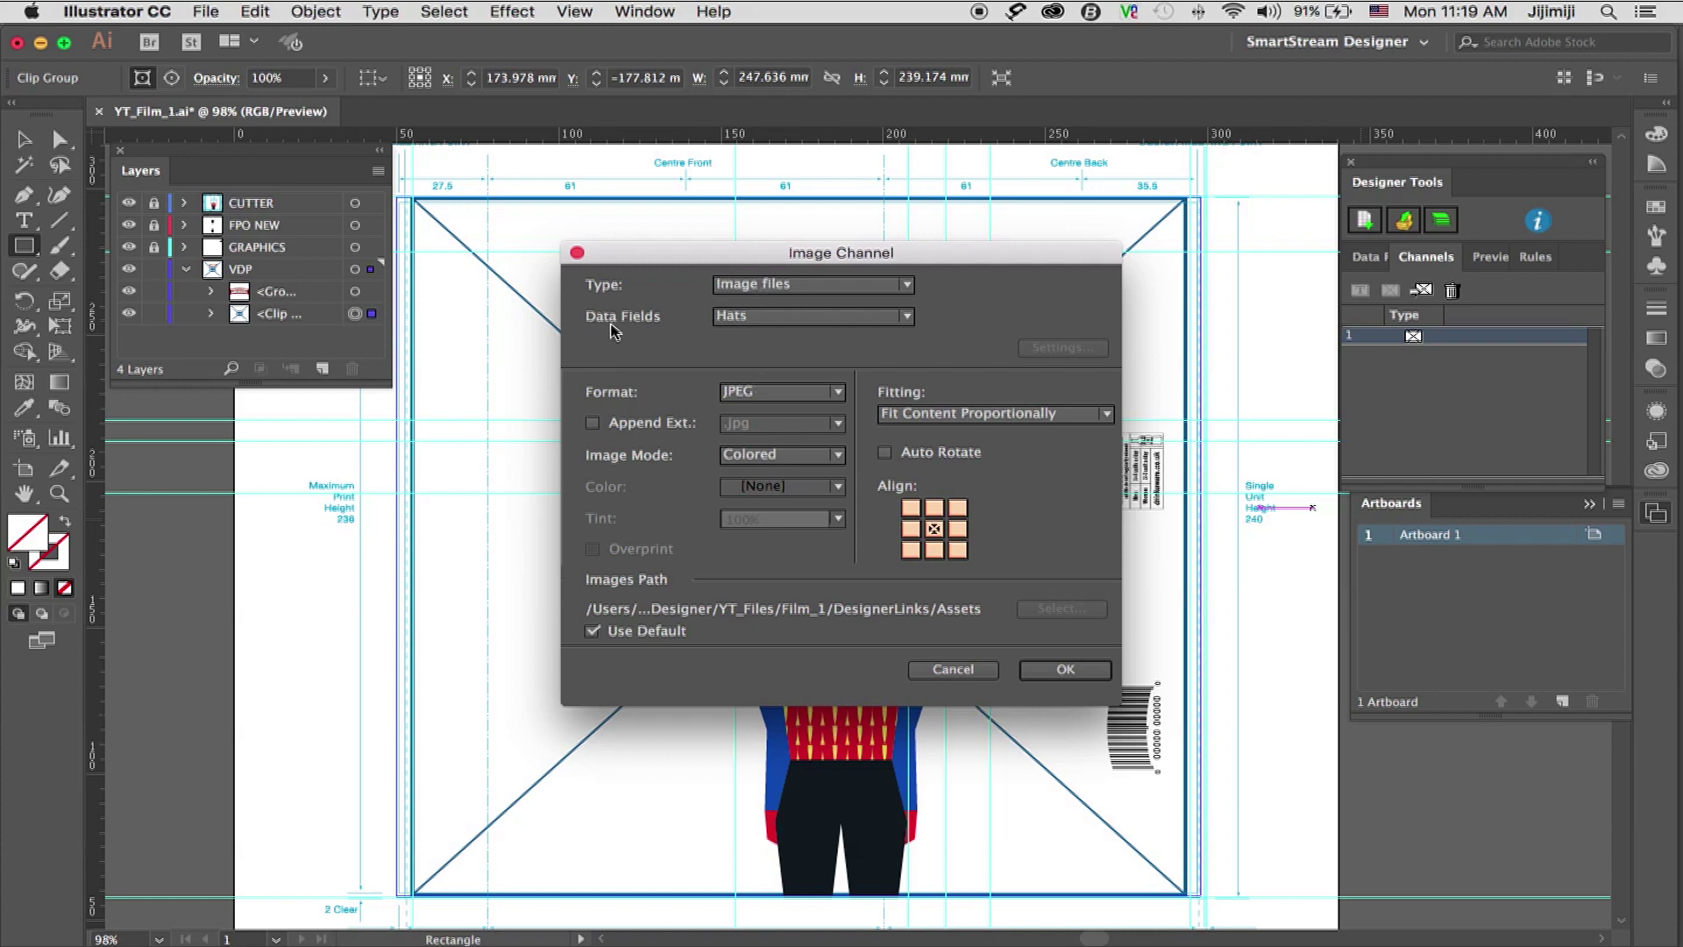
- Set the background image channel's data field to Plain_Colour, using PDF files with .pdf appended
left_click(749, 322)
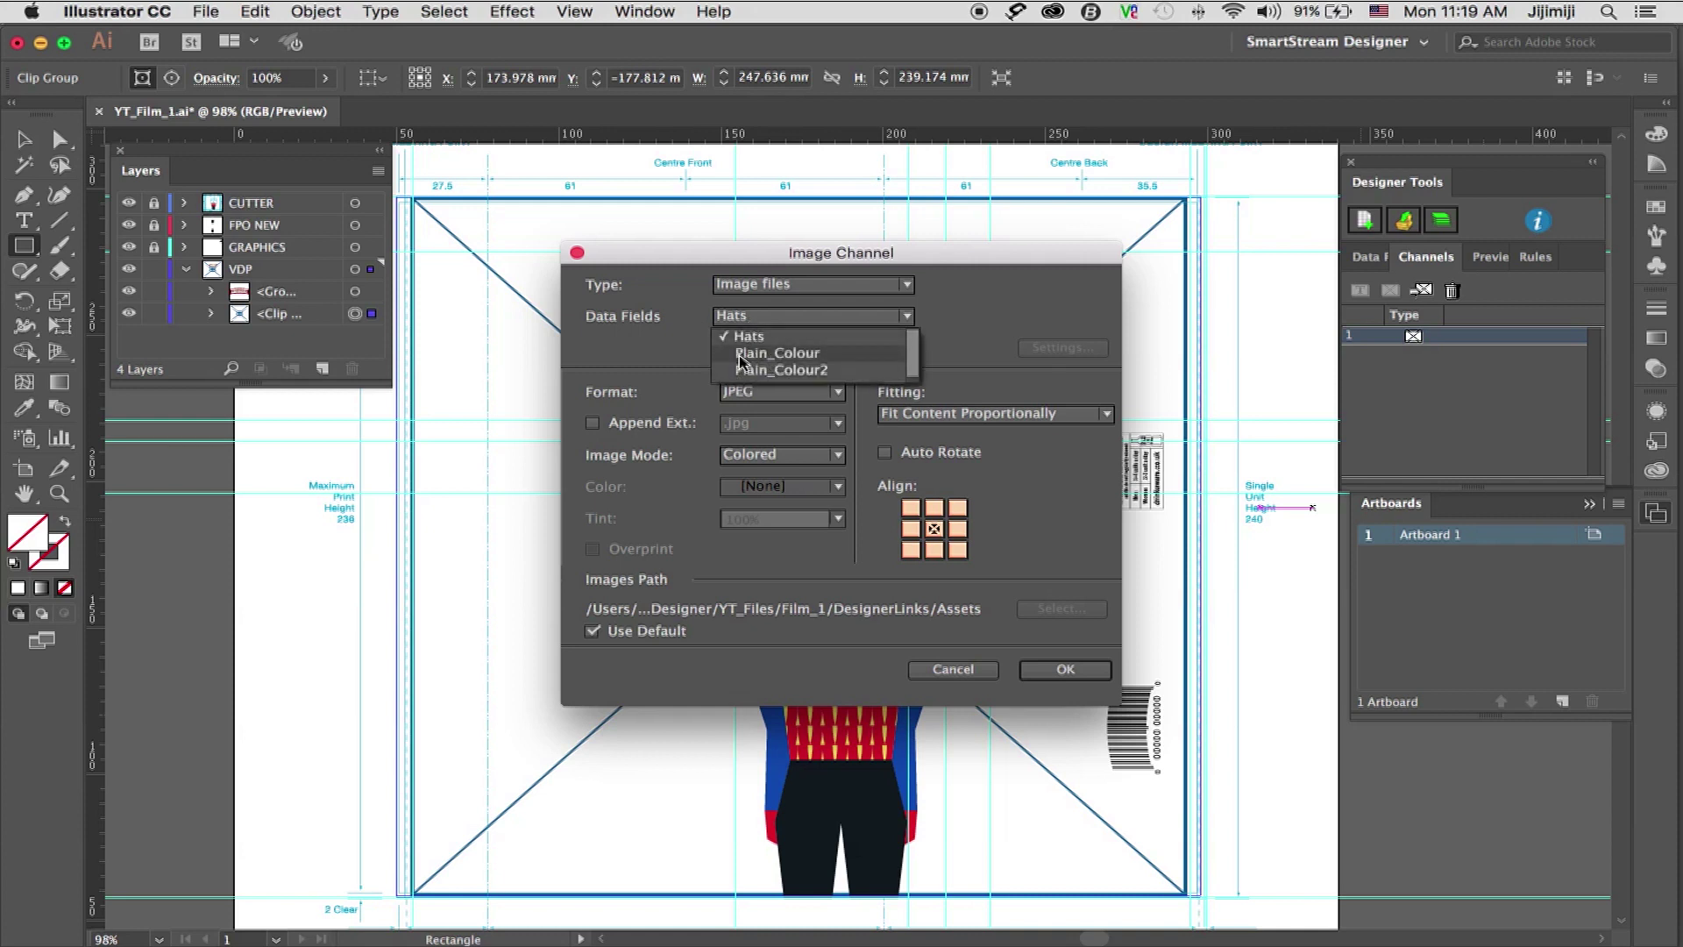
left_click(756, 355)
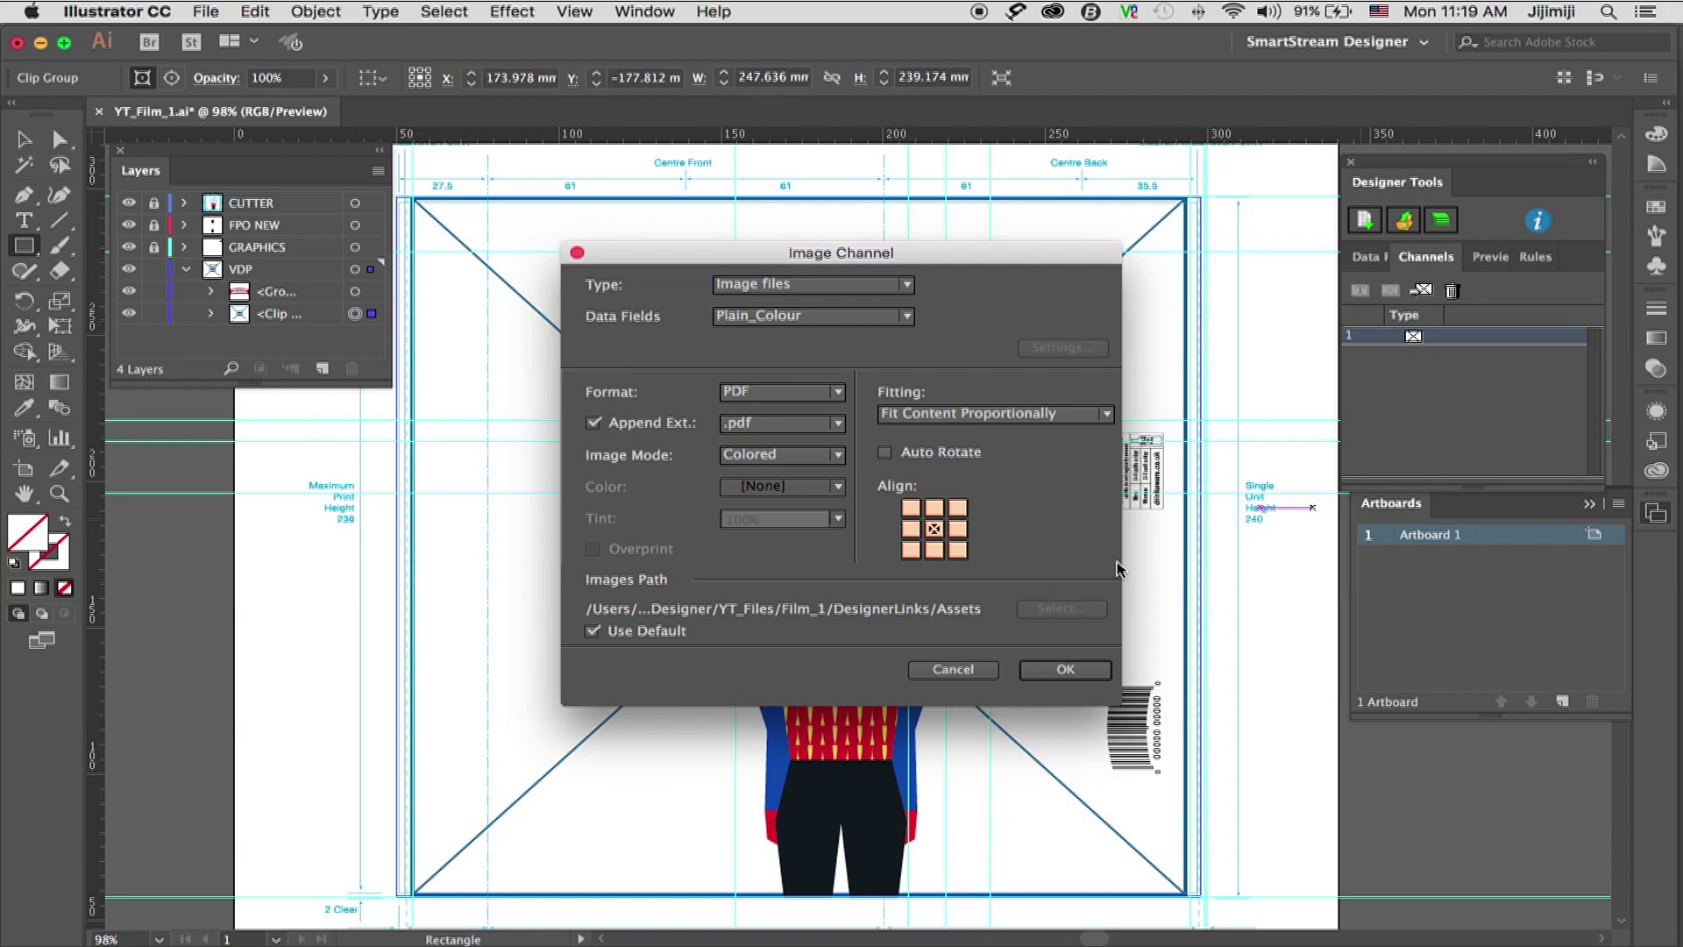
left_click(1043, 673)
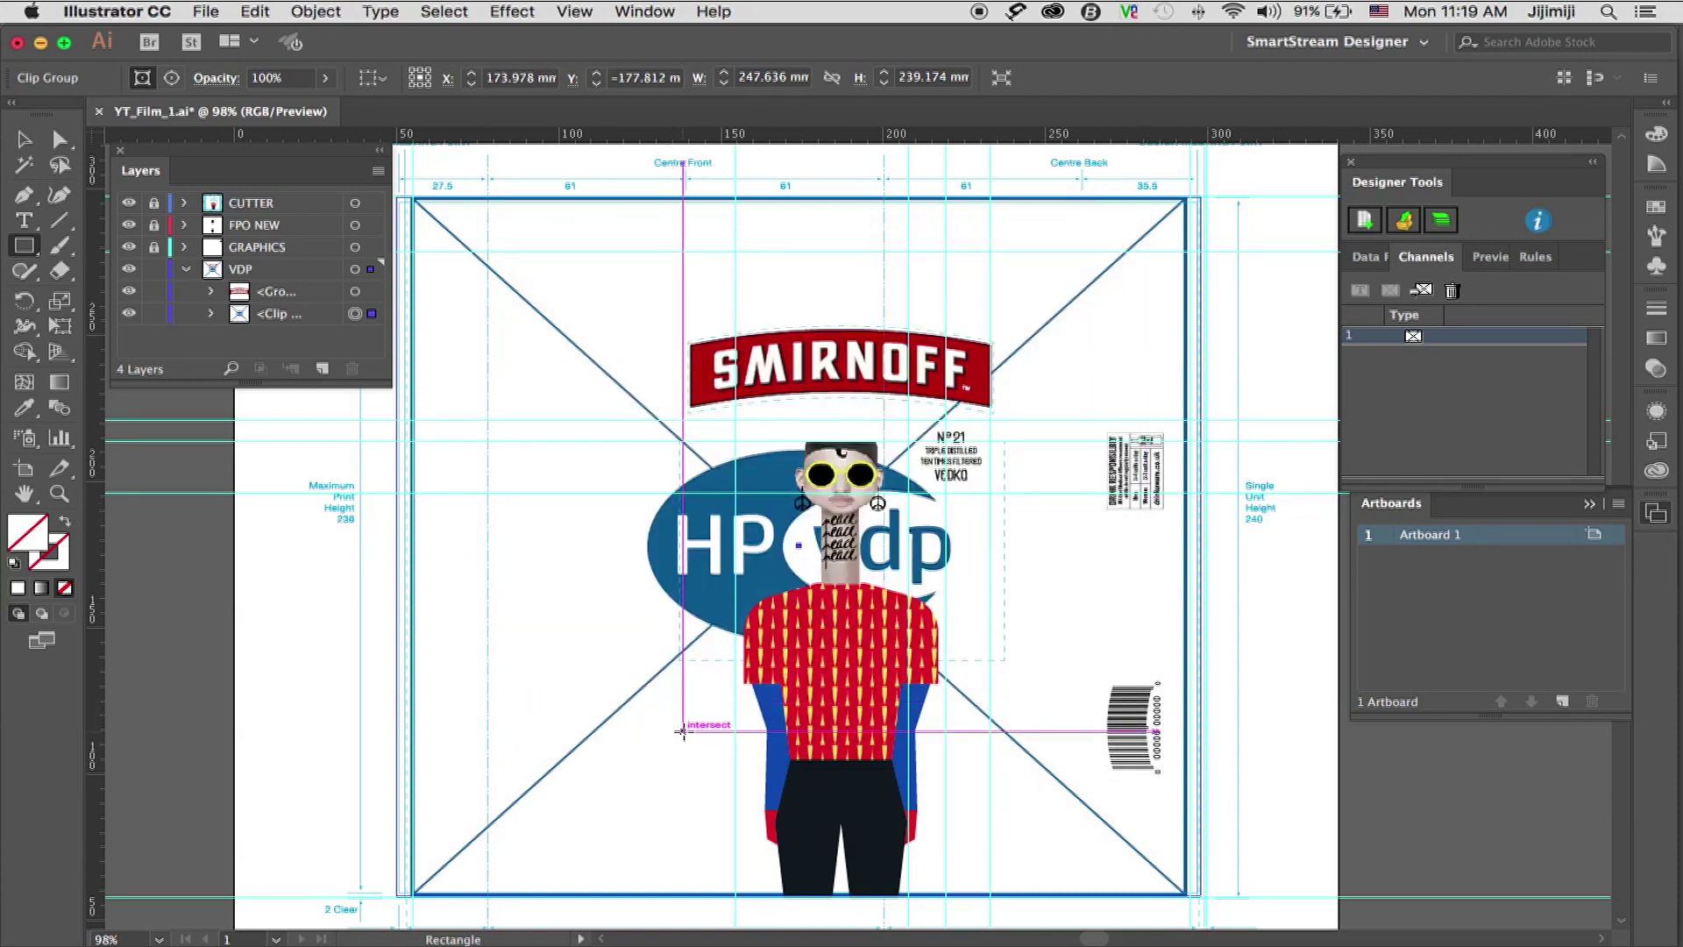
- Preview the label for records 1 and 2, then turn the preview off
left_click(1489, 258)
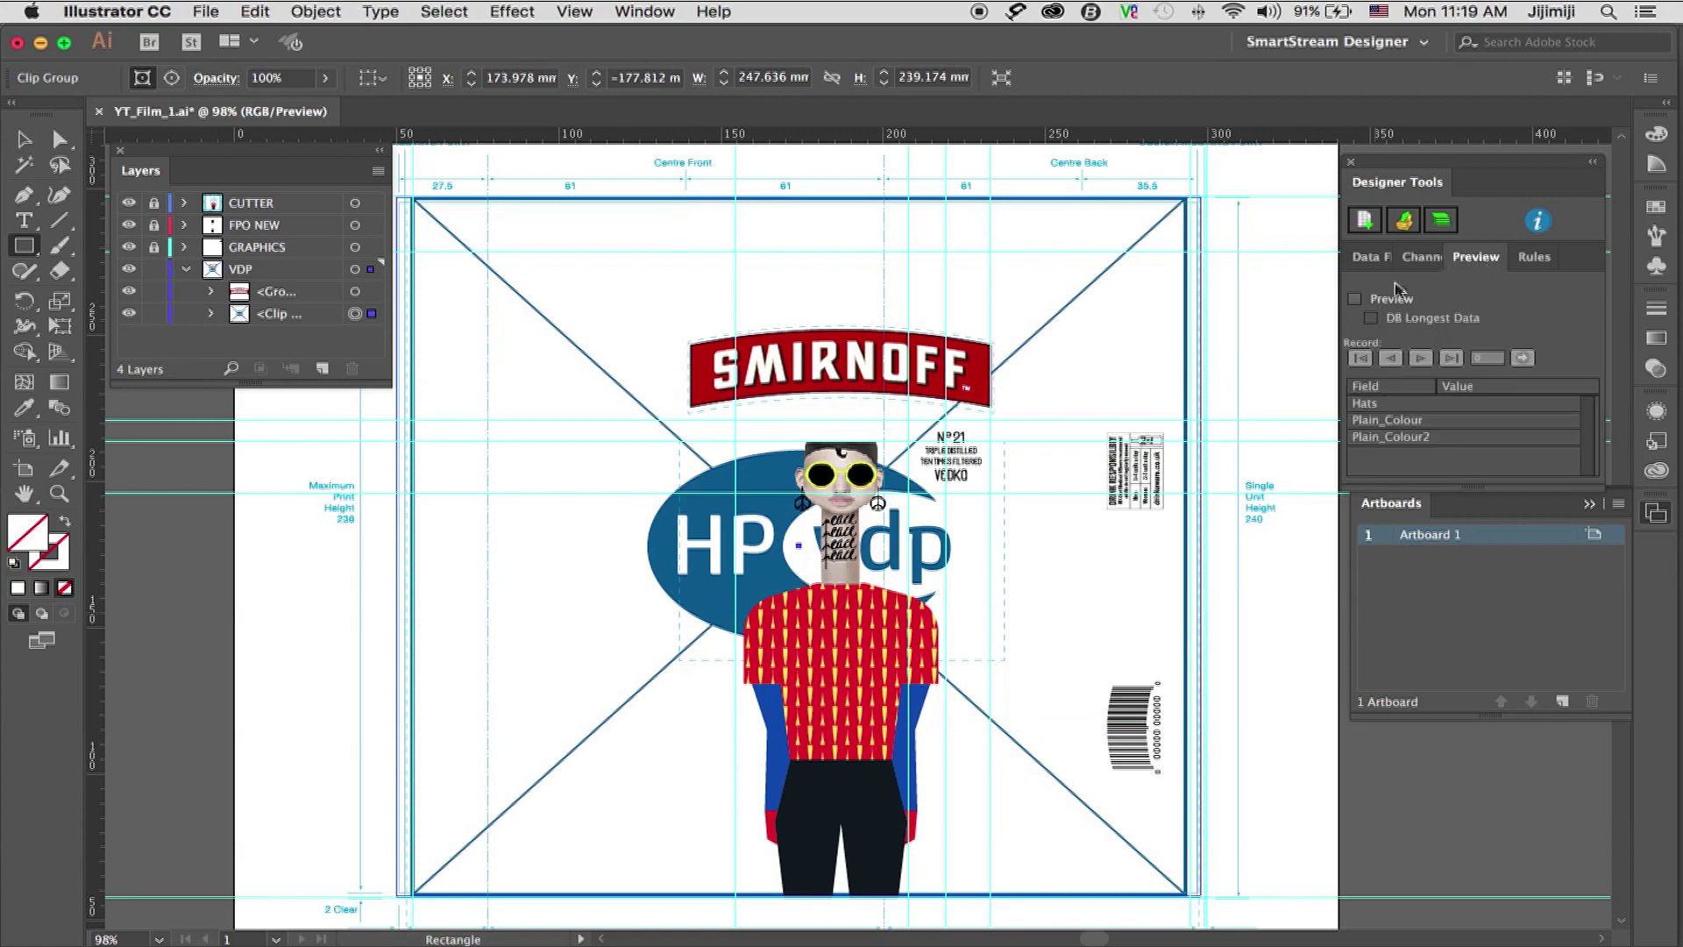
left_click(1354, 300)
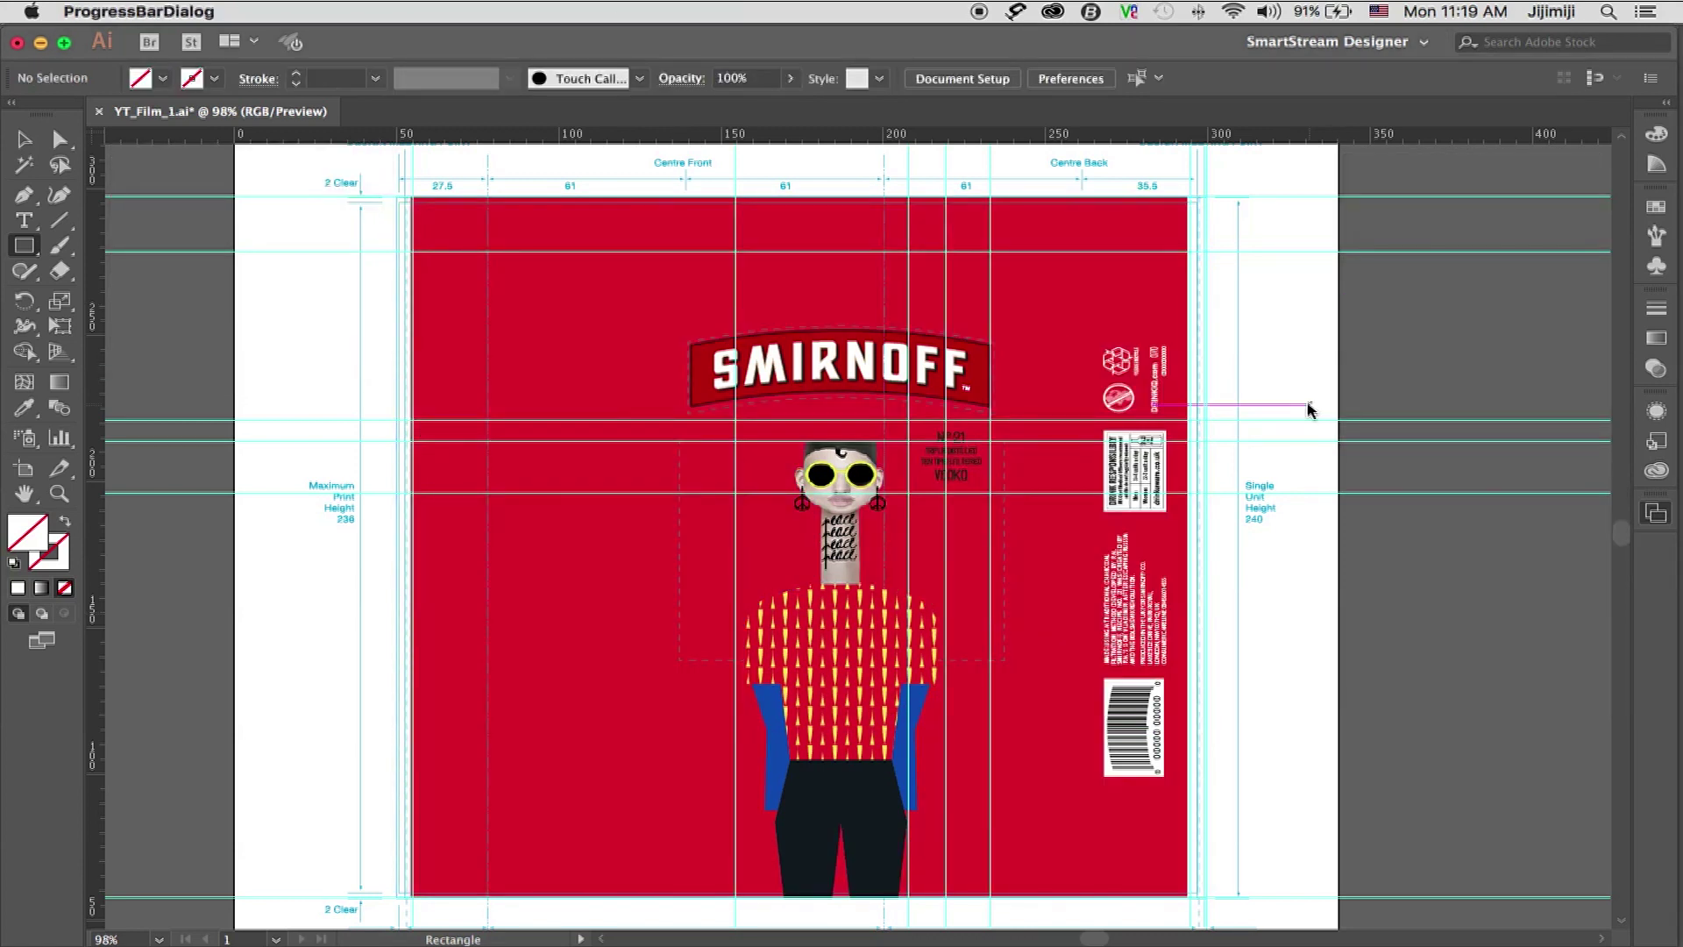
left_click(1419, 359)
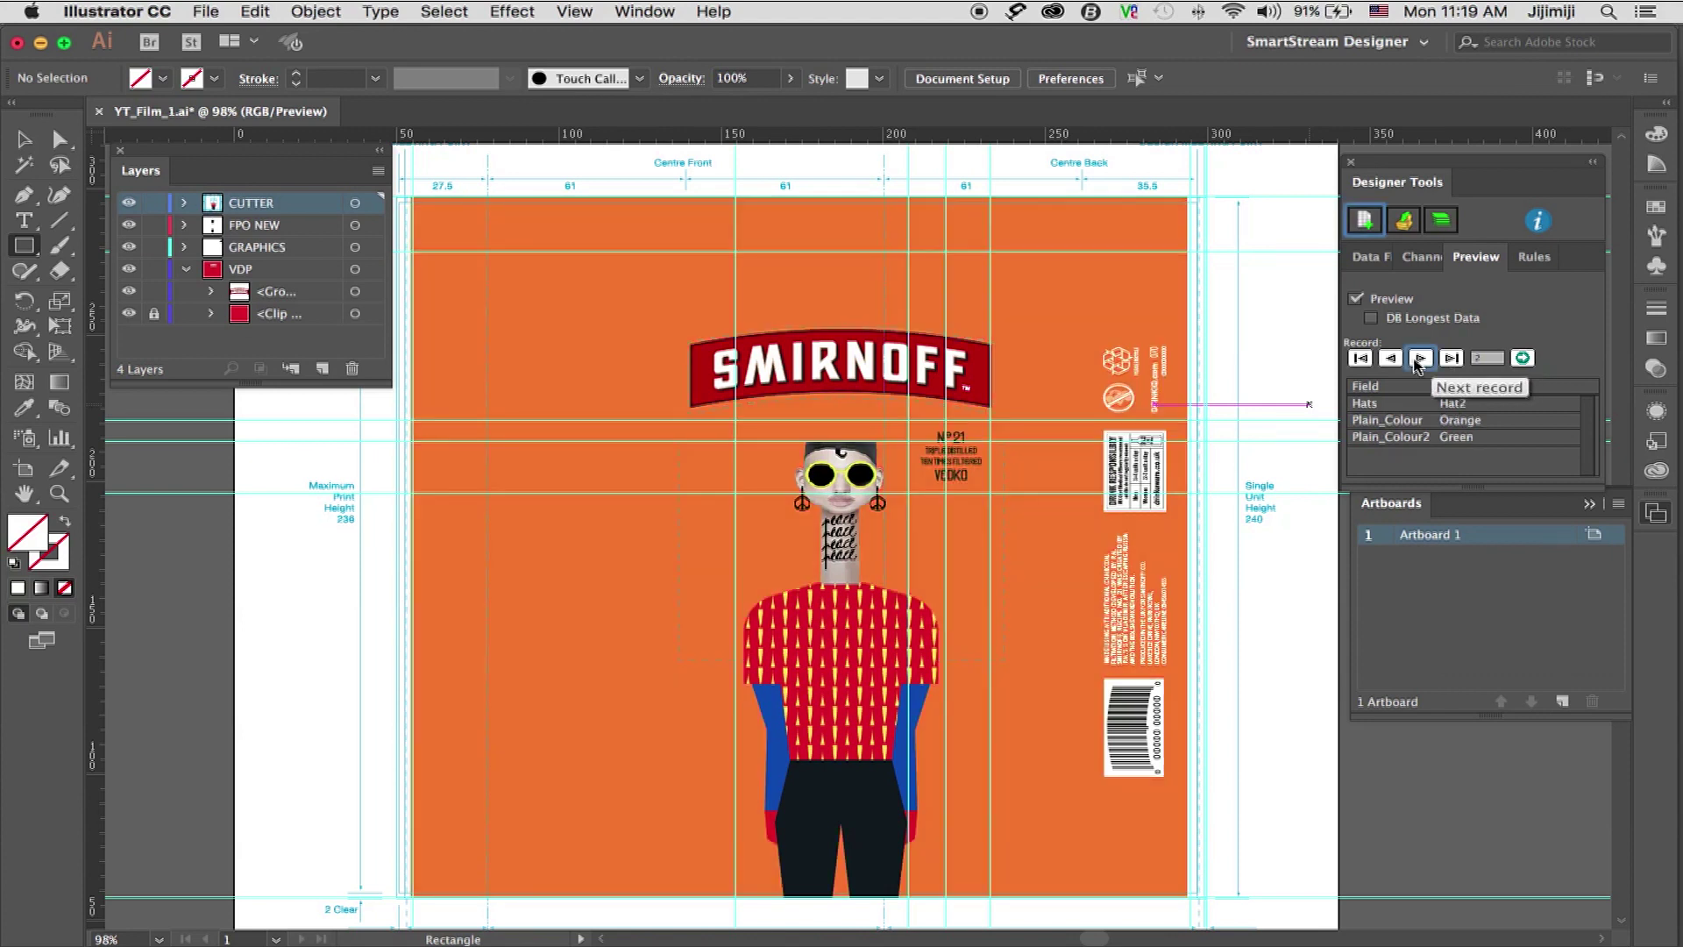
left_click(1361, 302)
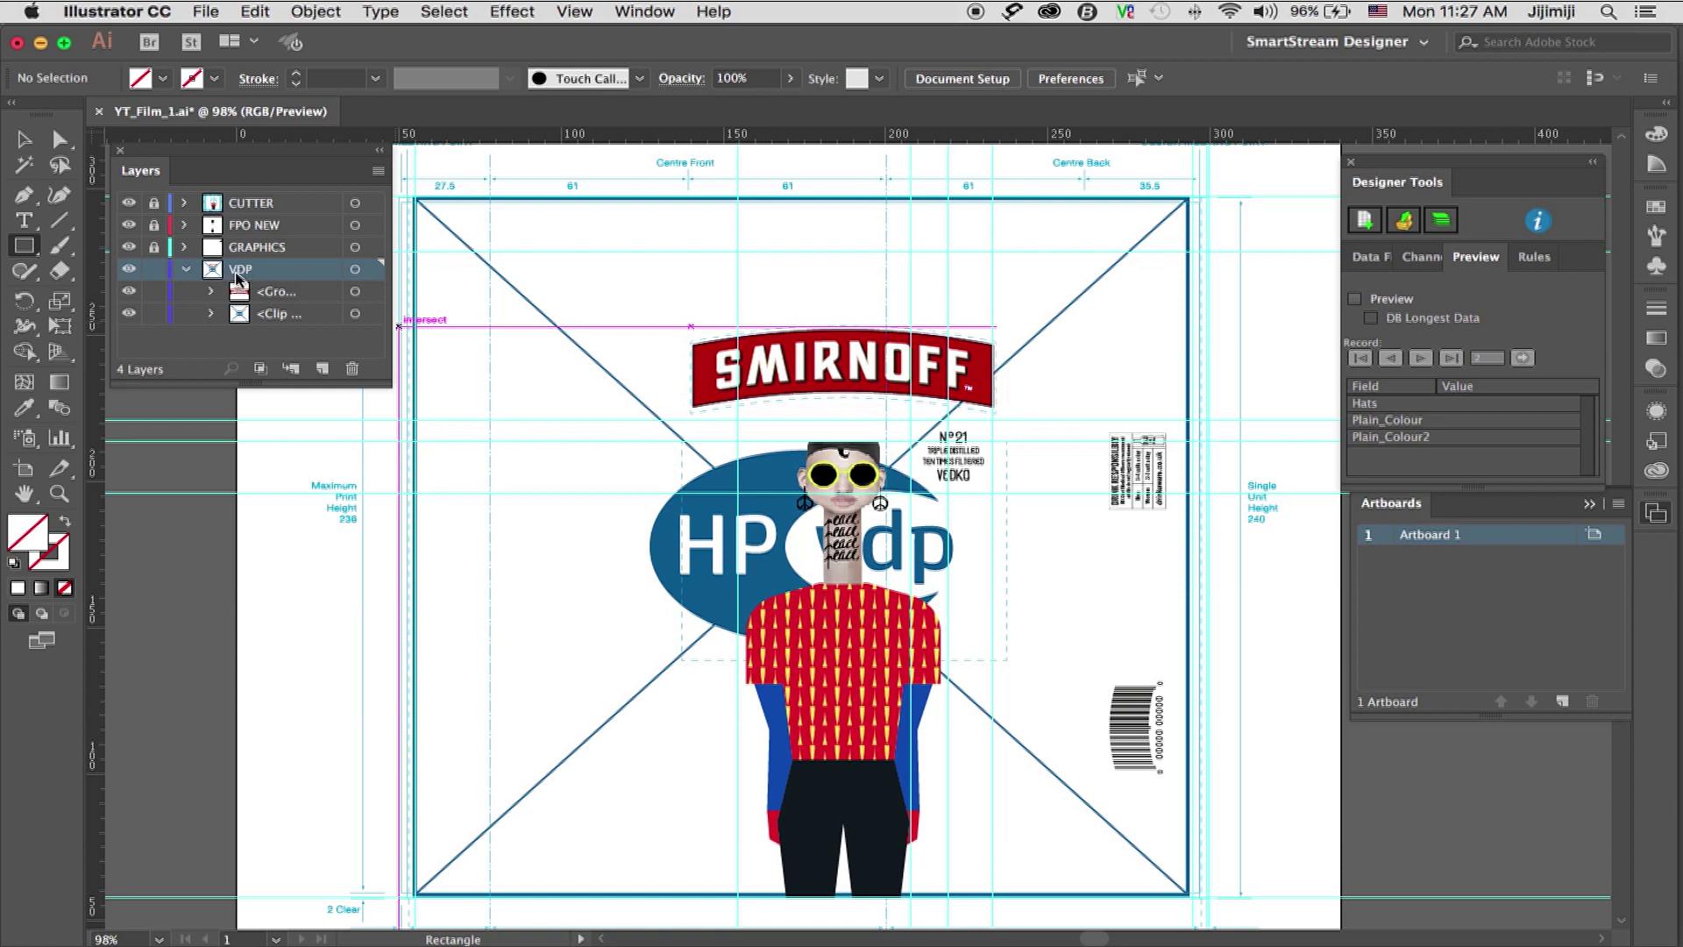
- Draw a roughly 64.8 mm square over the SMIRNOFF logo and make it image channel 2
left_click(19, 252)
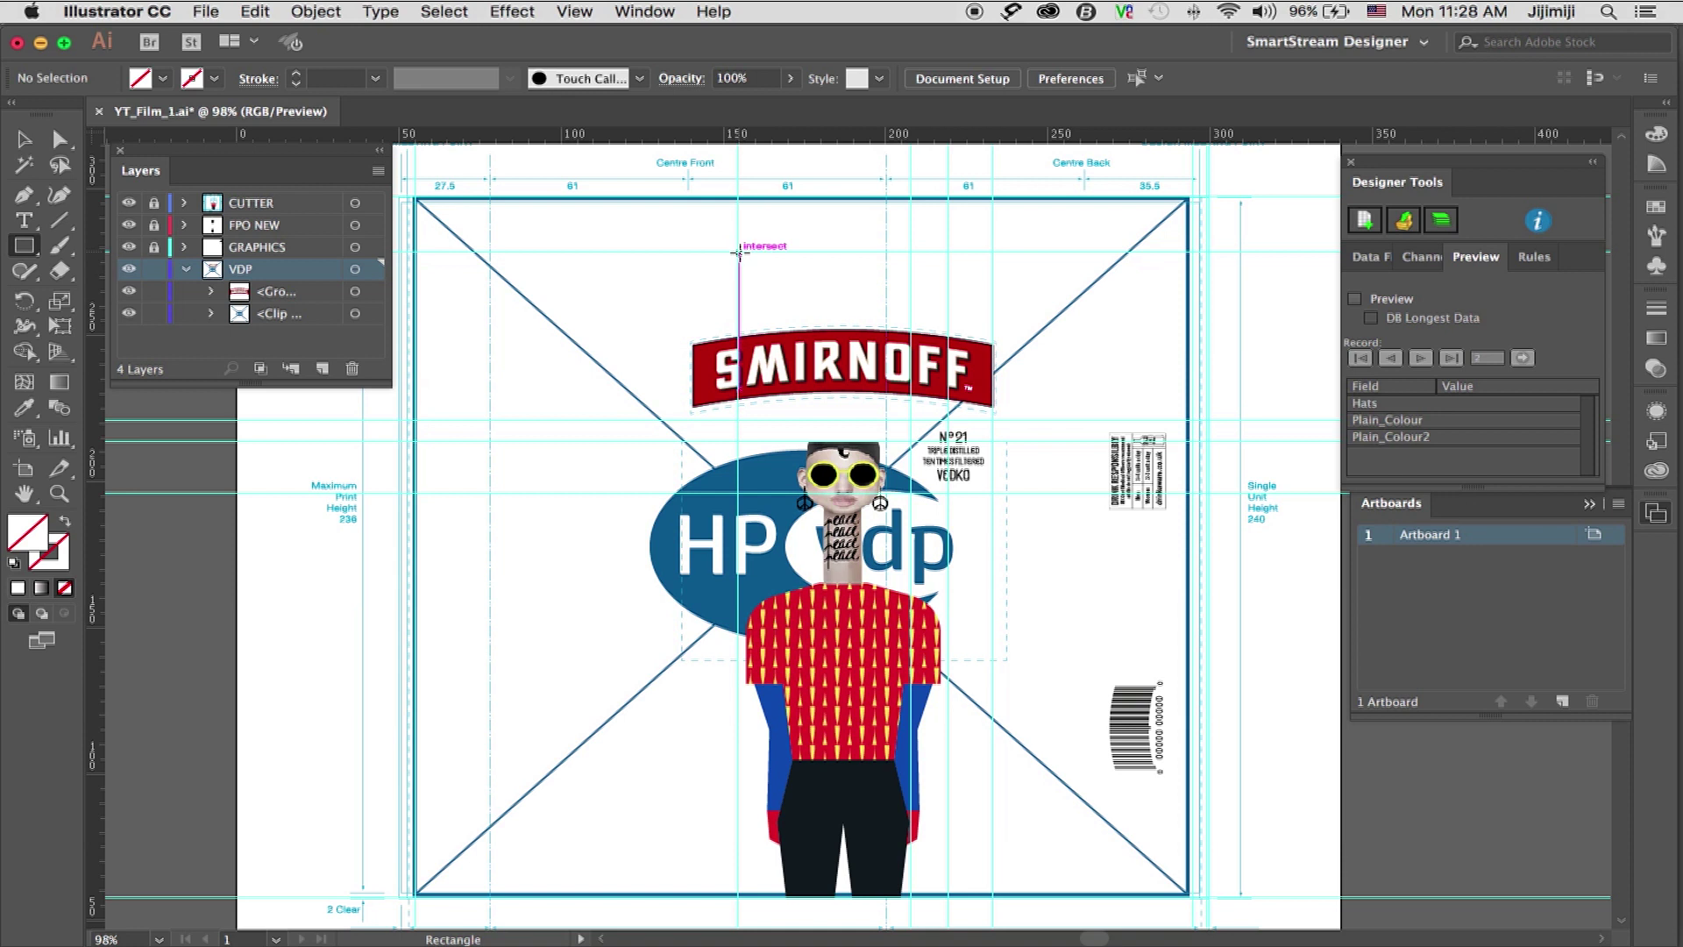
mouse_move(739, 253)
left_mouse_down()
mouse_move(921, 363)
mouse_move(949, 440)
left_mouse_up()
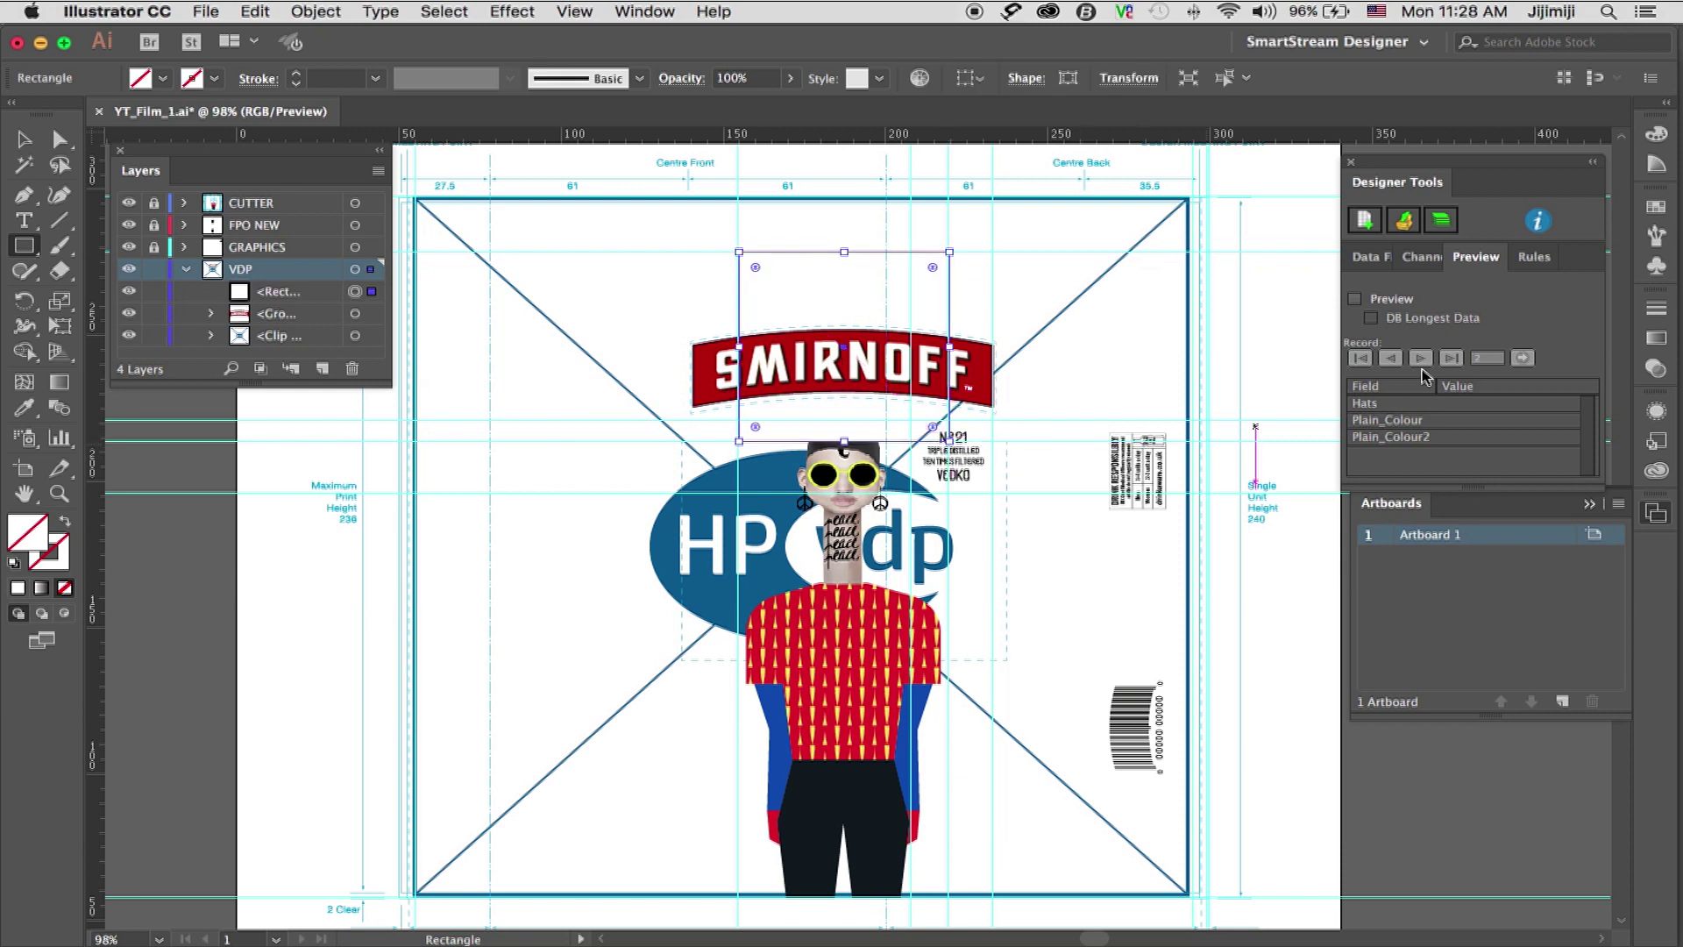
left_click(1421, 256)
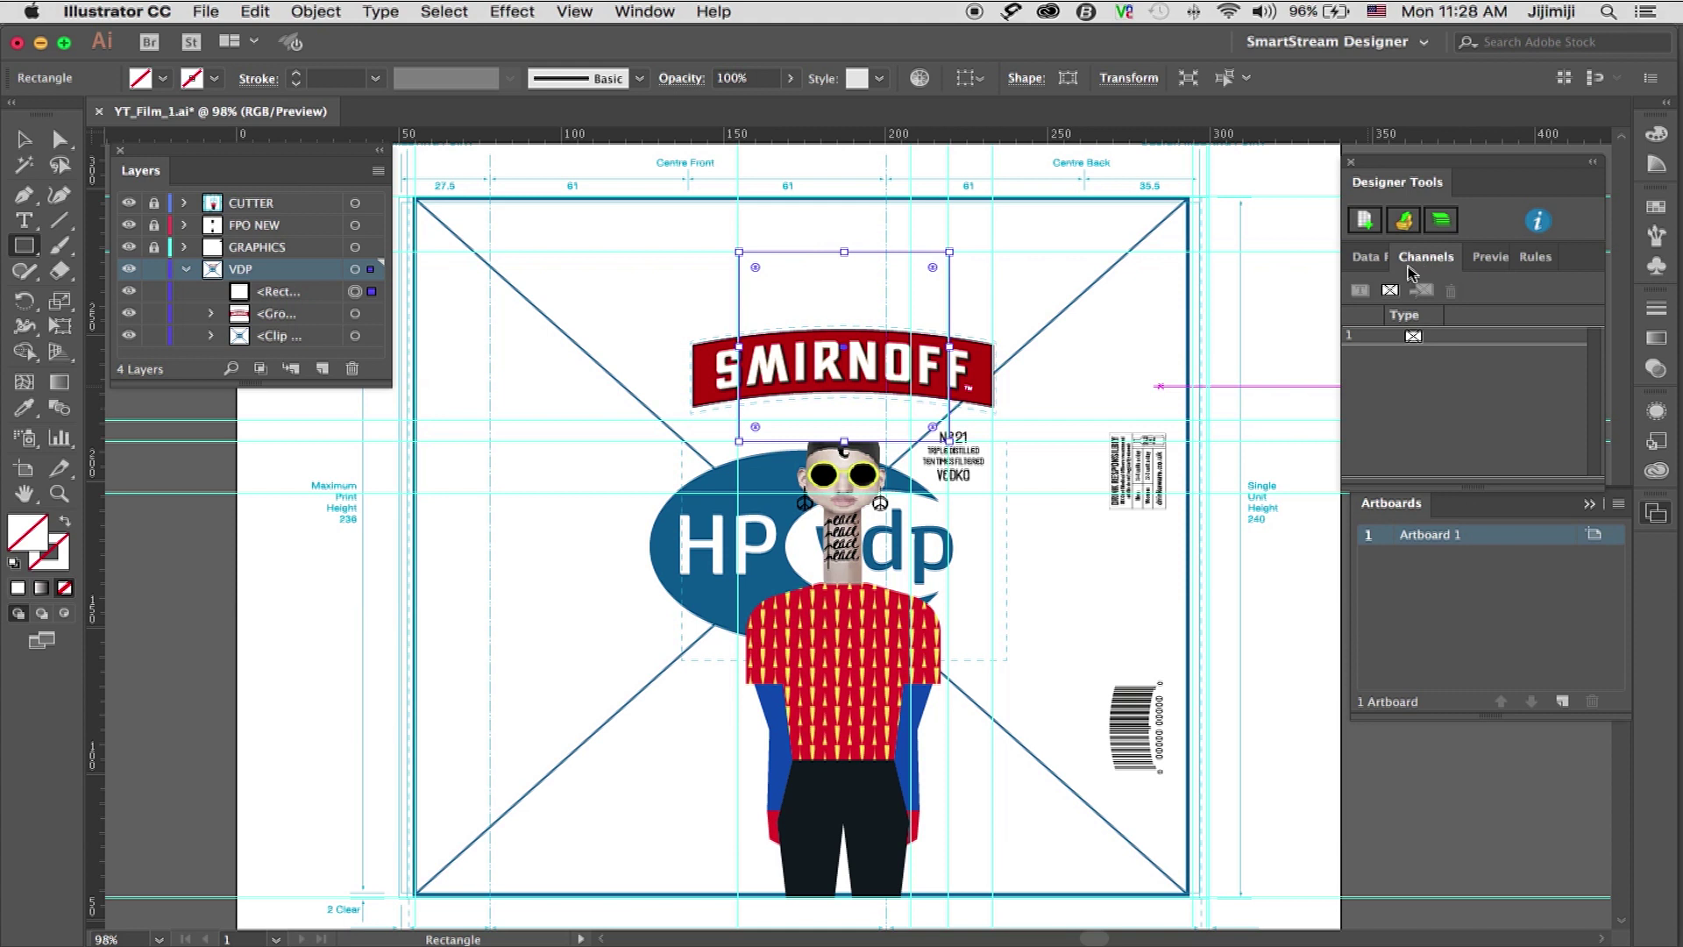
left_click(1391, 298)
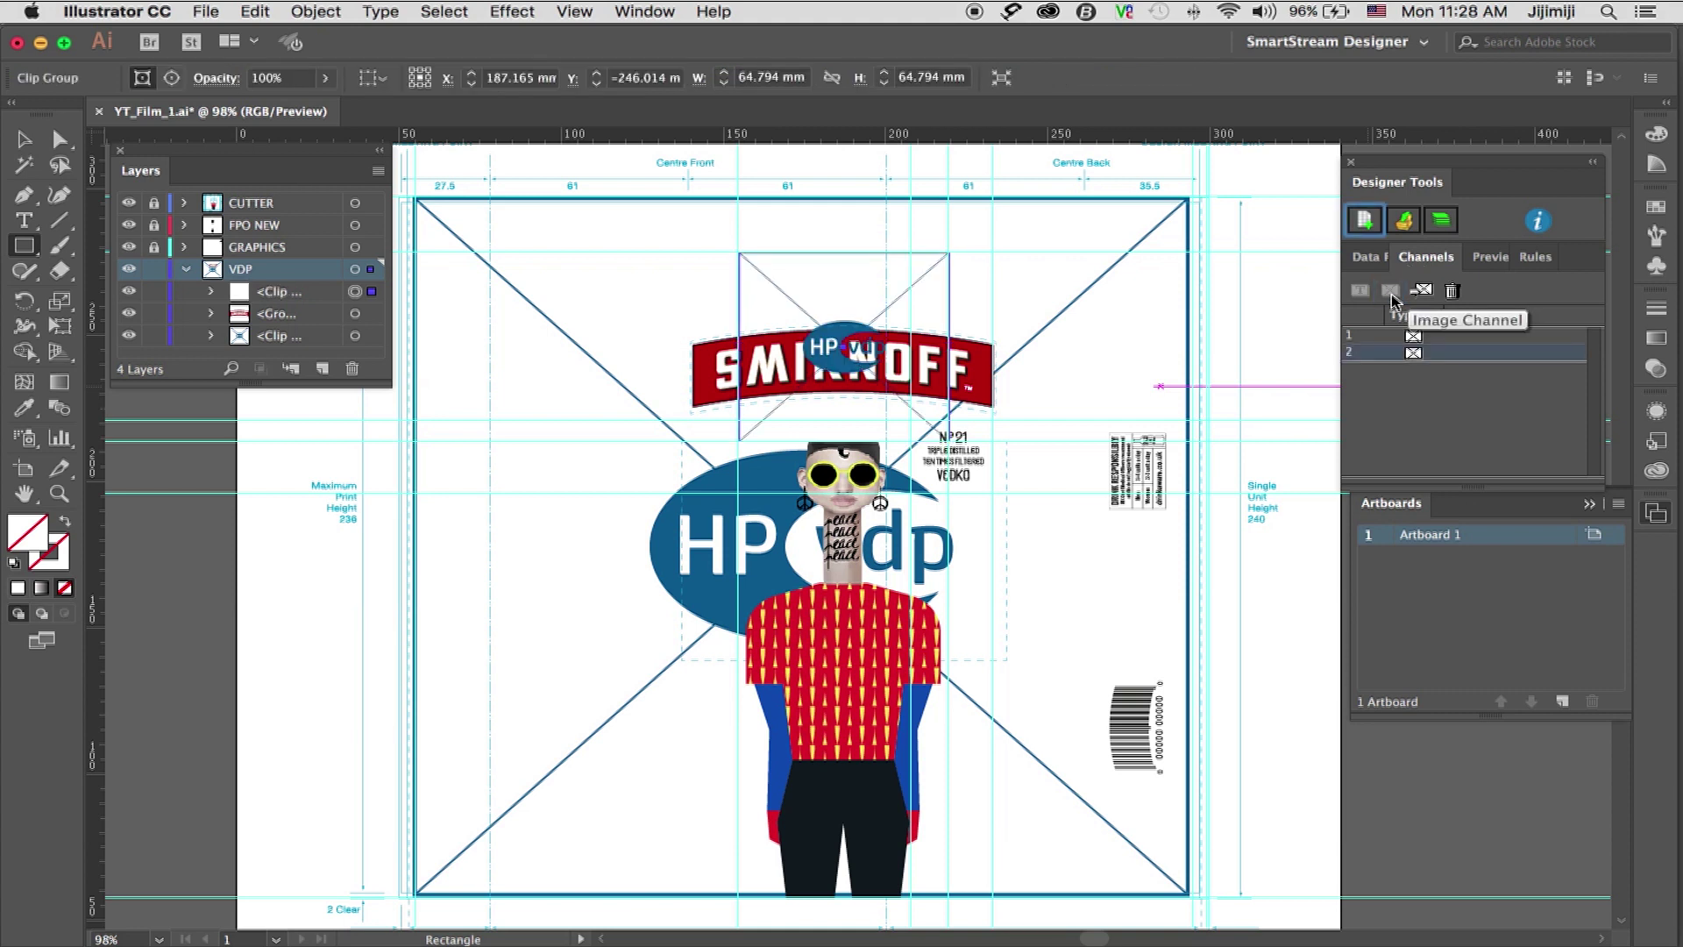
- Set image channel 2 to use Hats images in PDF format with .pdf appended
double_click(1415, 352)
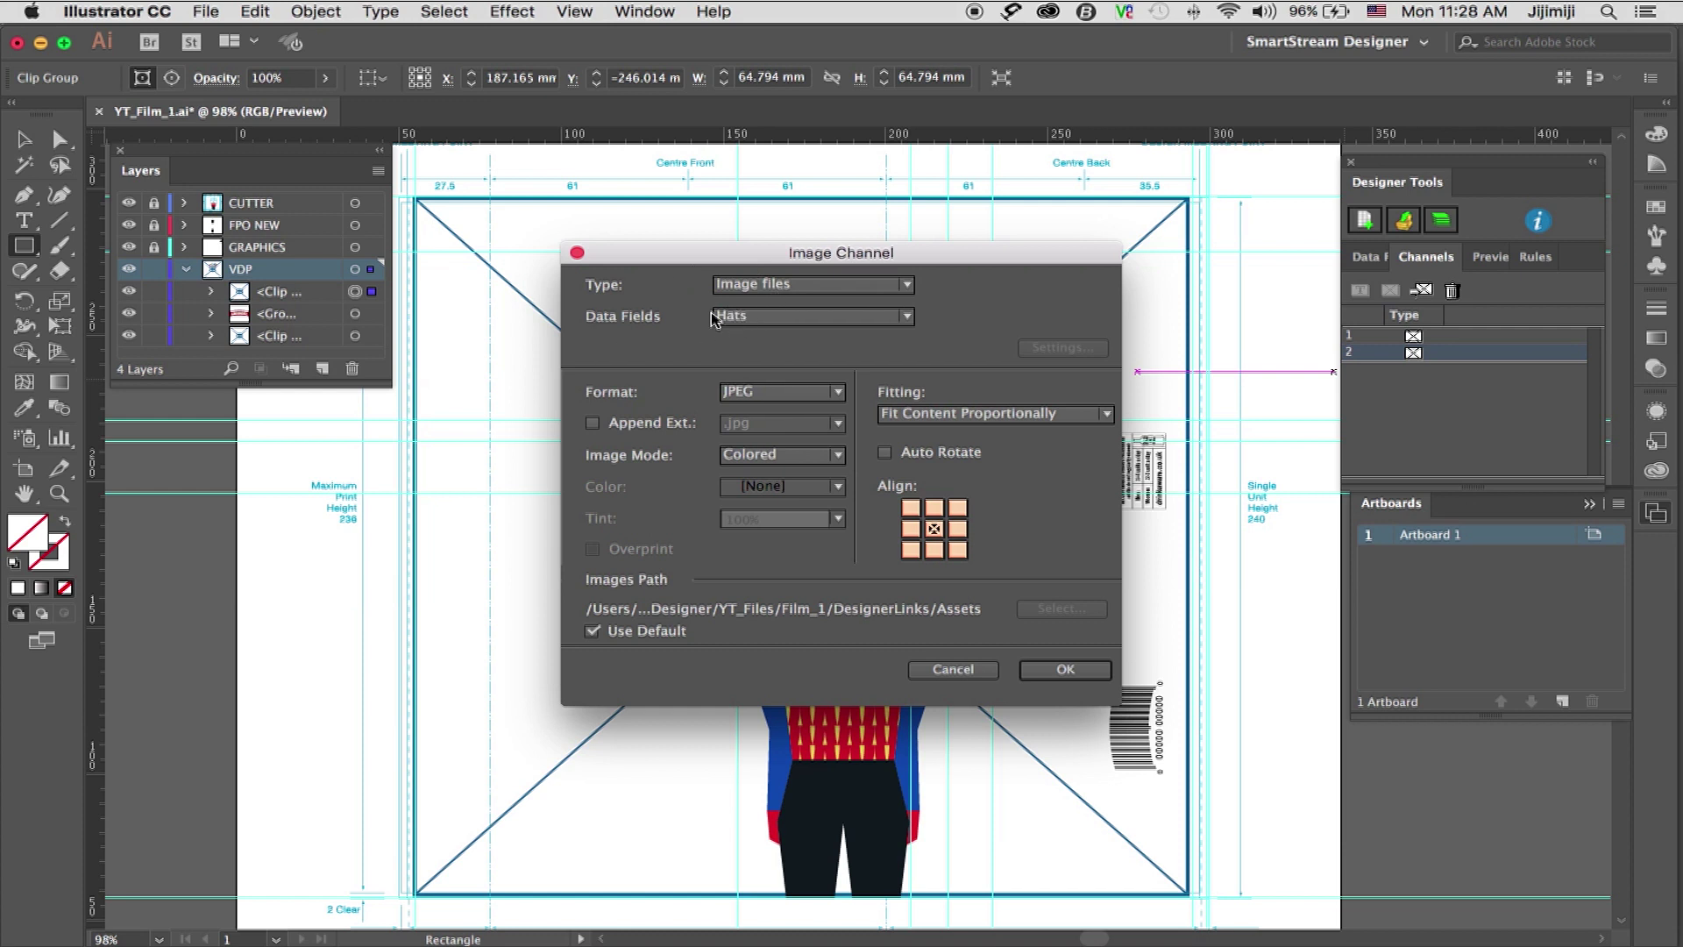
left_click(747, 393)
left_click(756, 463)
left_click(594, 429)
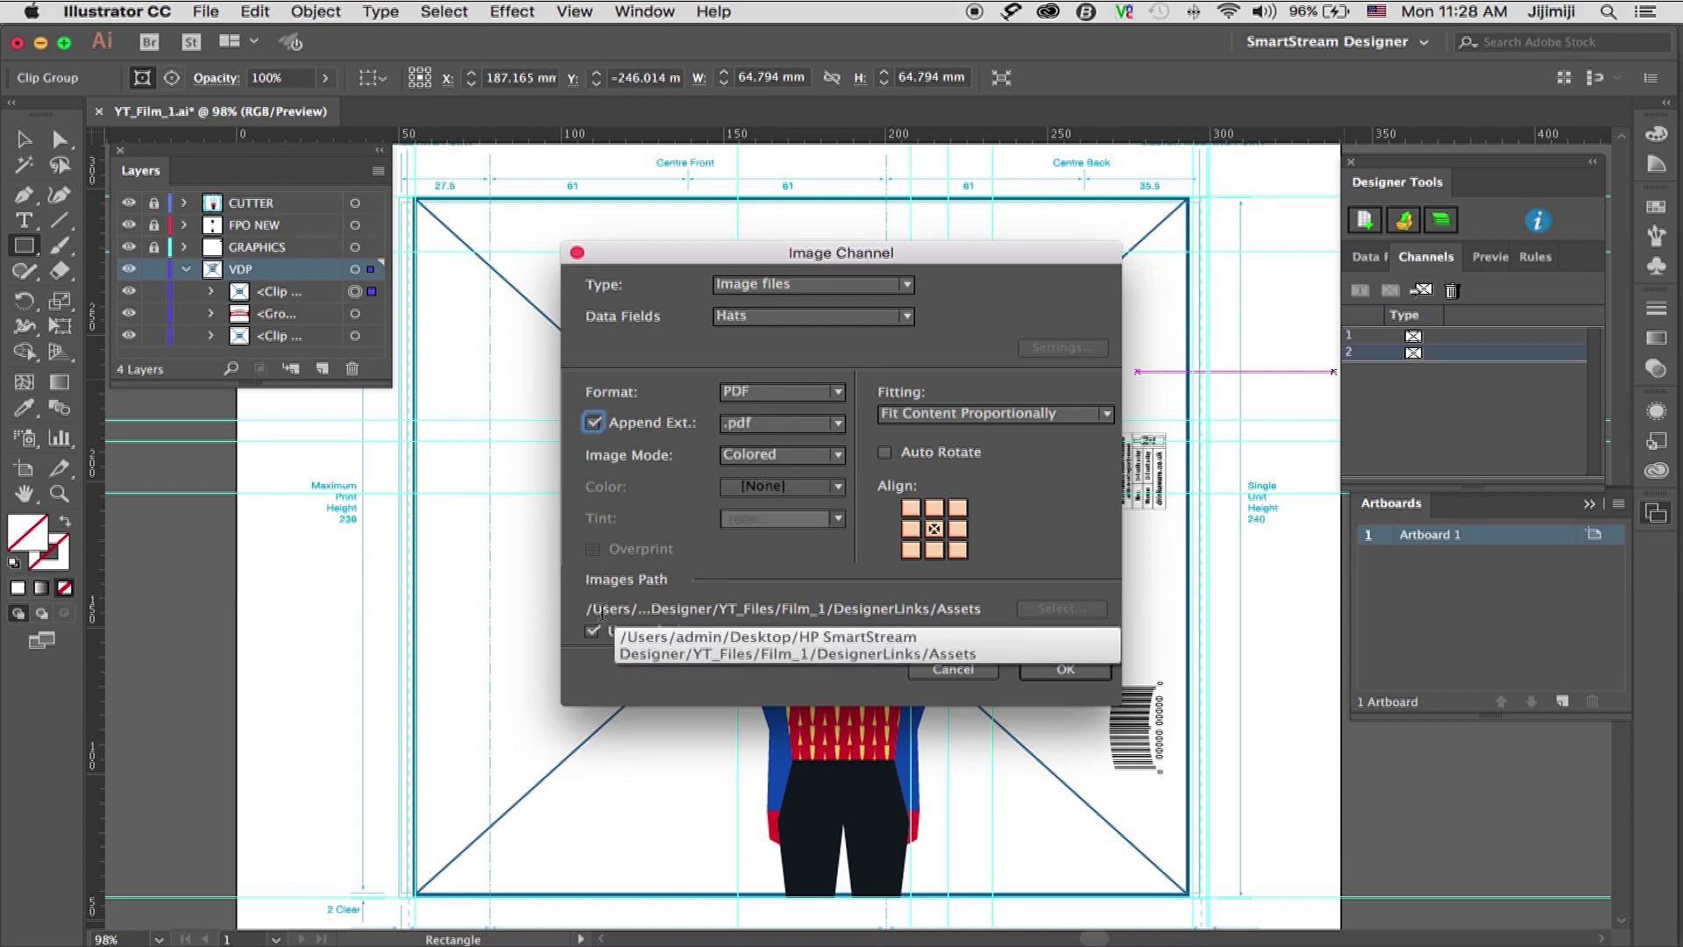
left_click(1055, 672)
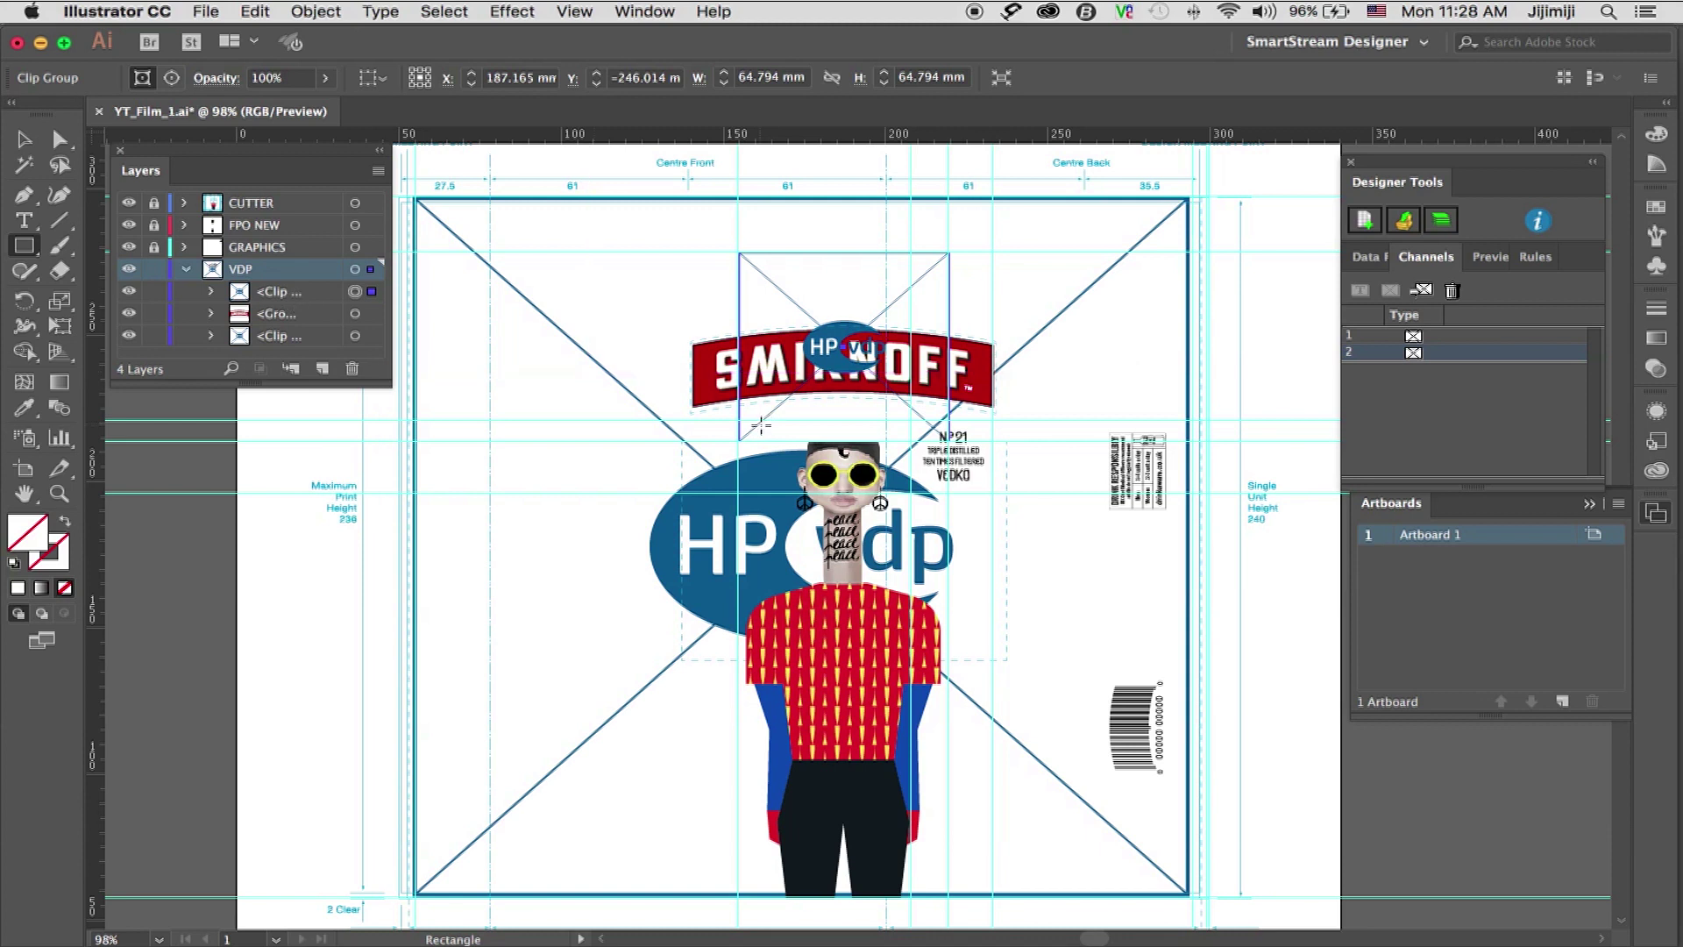
- Preview records 1 to 3 to see the hat change, then turn the preview off
left_click(1478, 257)
left_click(1354, 299)
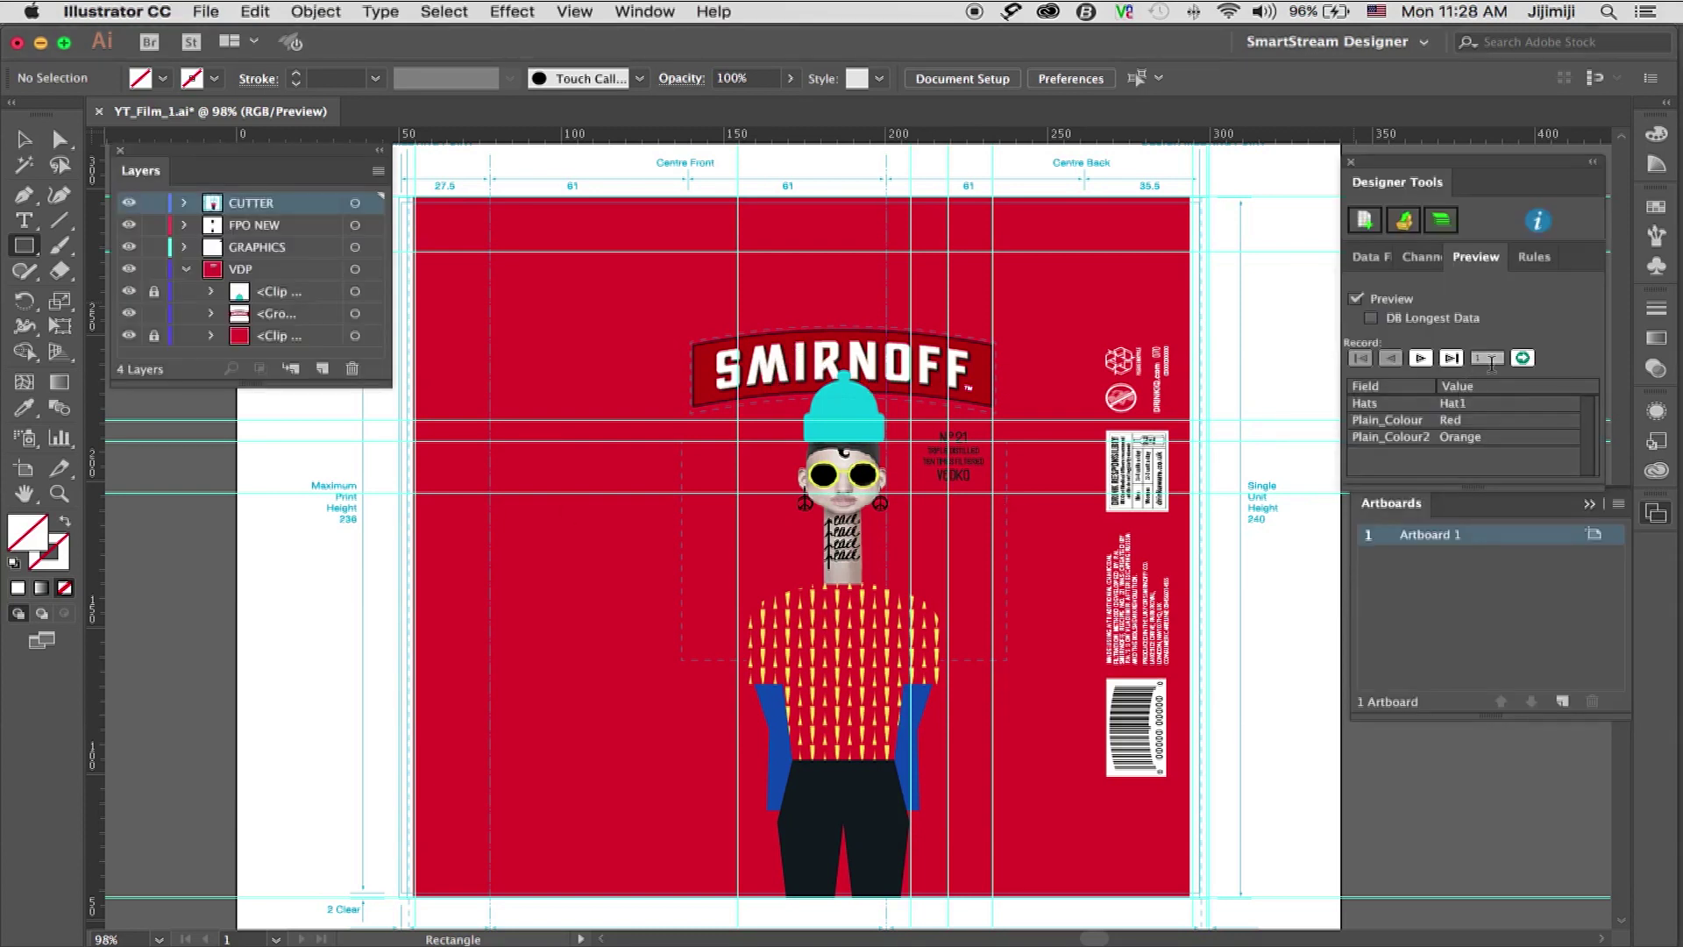
left_click(1420, 358)
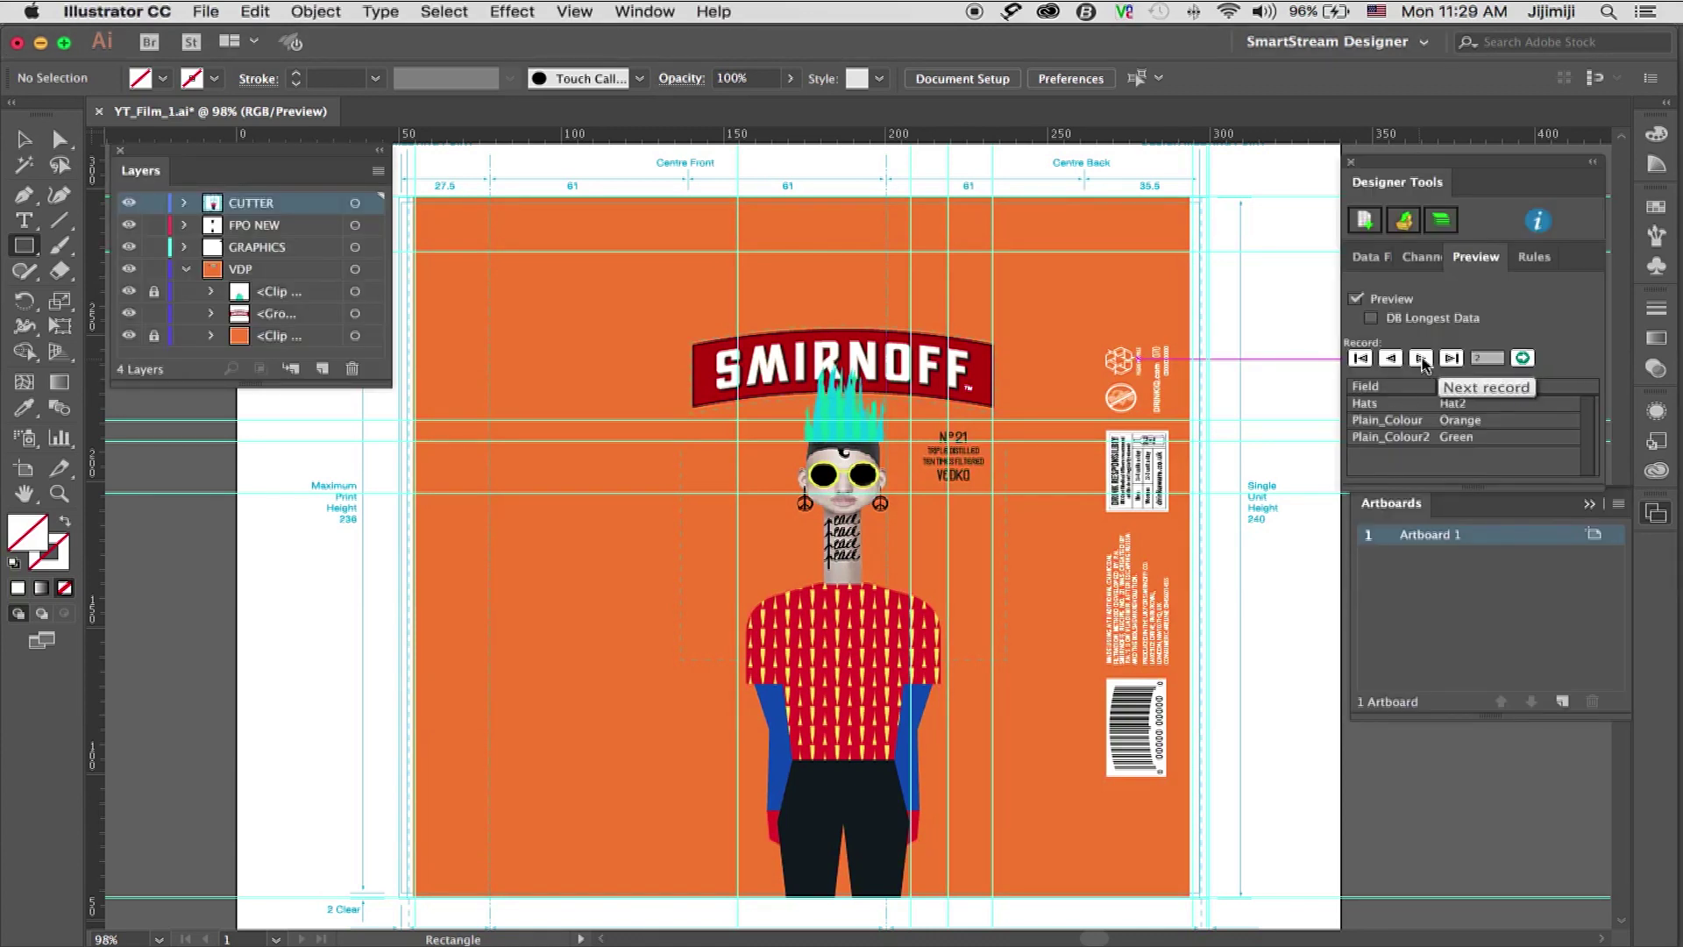
left_click(1421, 360)
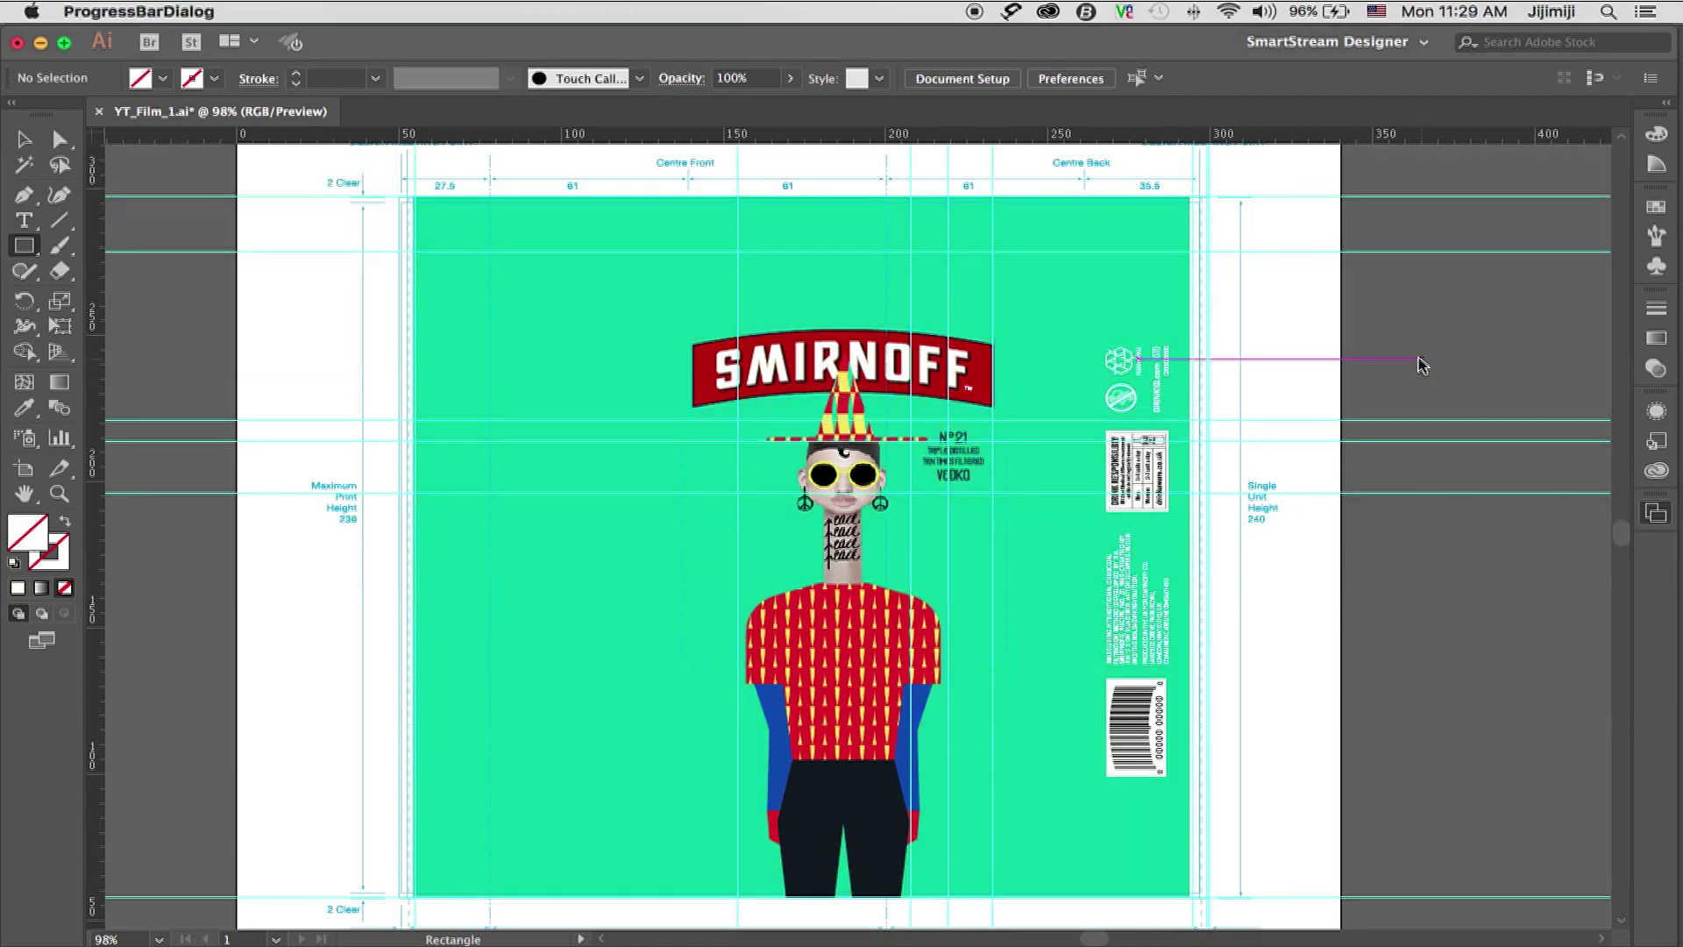
left_click(1355, 300)
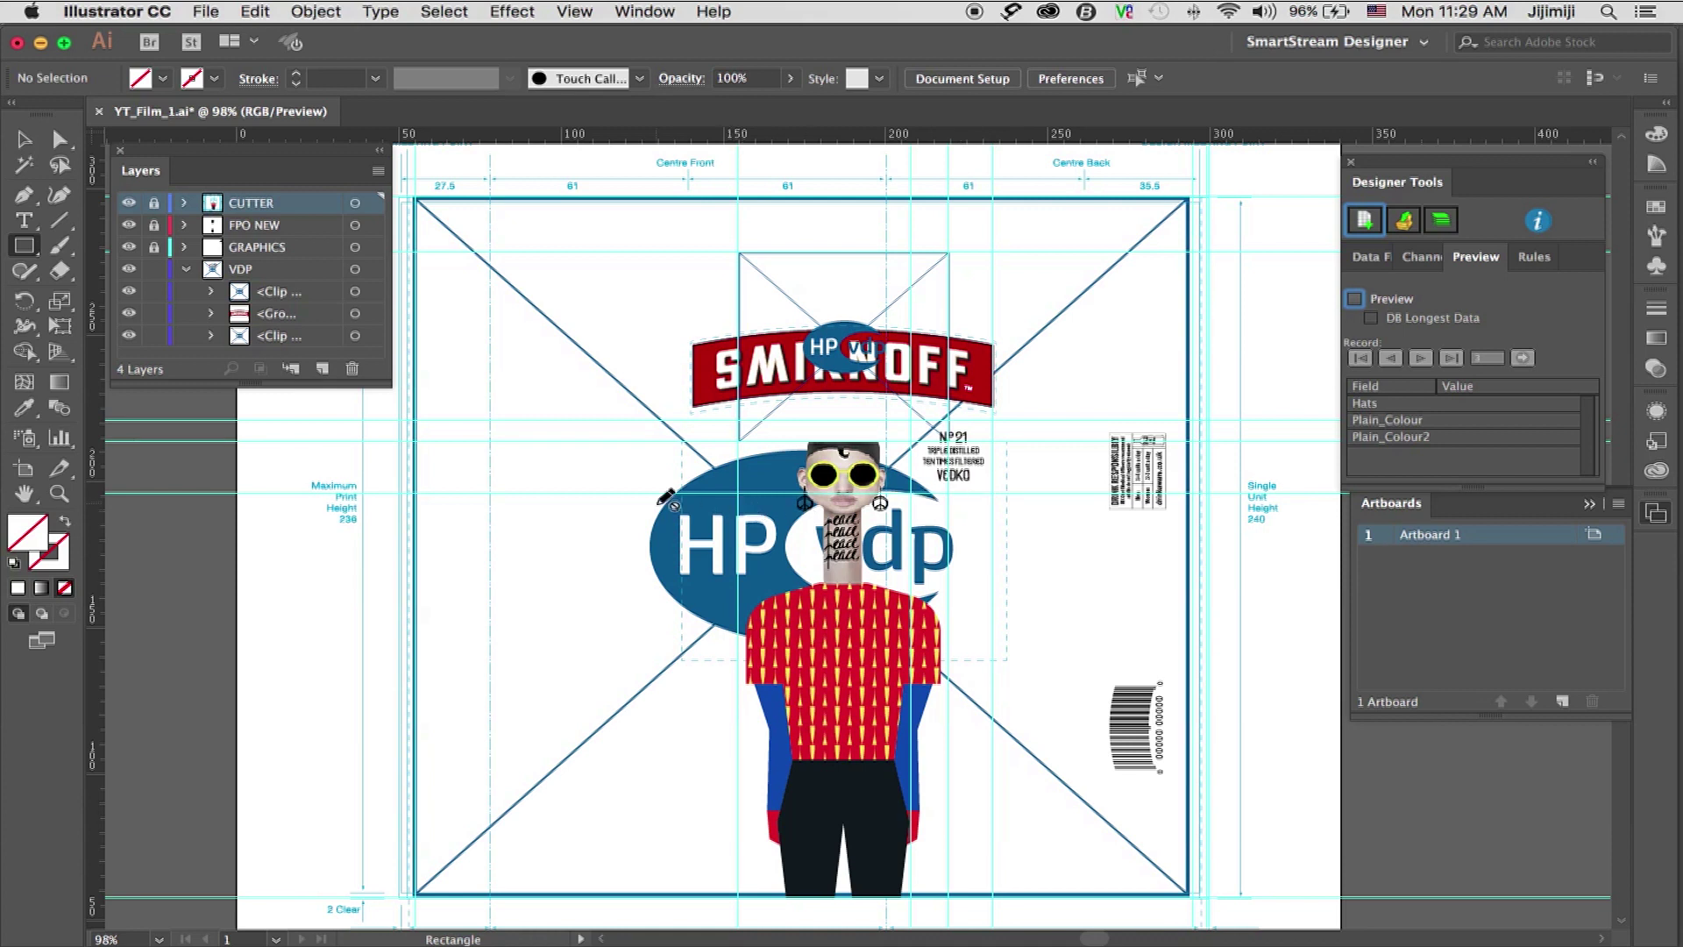
- Draw a circle around the Nº21 badge text on the VDP layer with the Ellipse tool
left_click(25, 247)
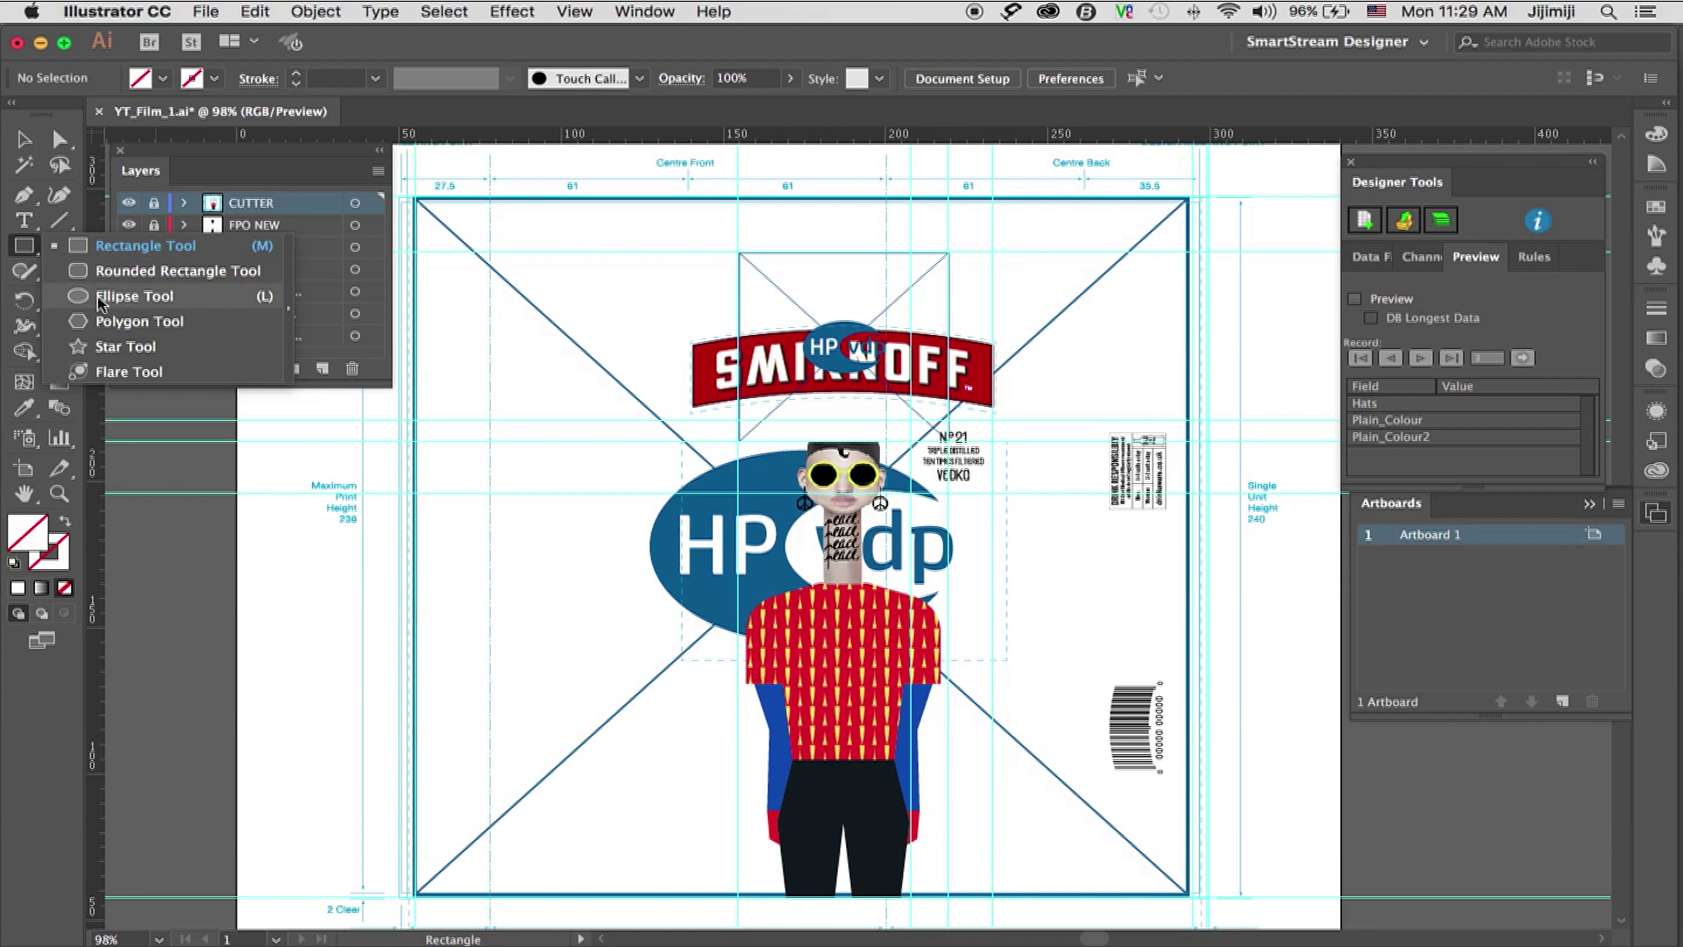
left_click(127, 298)
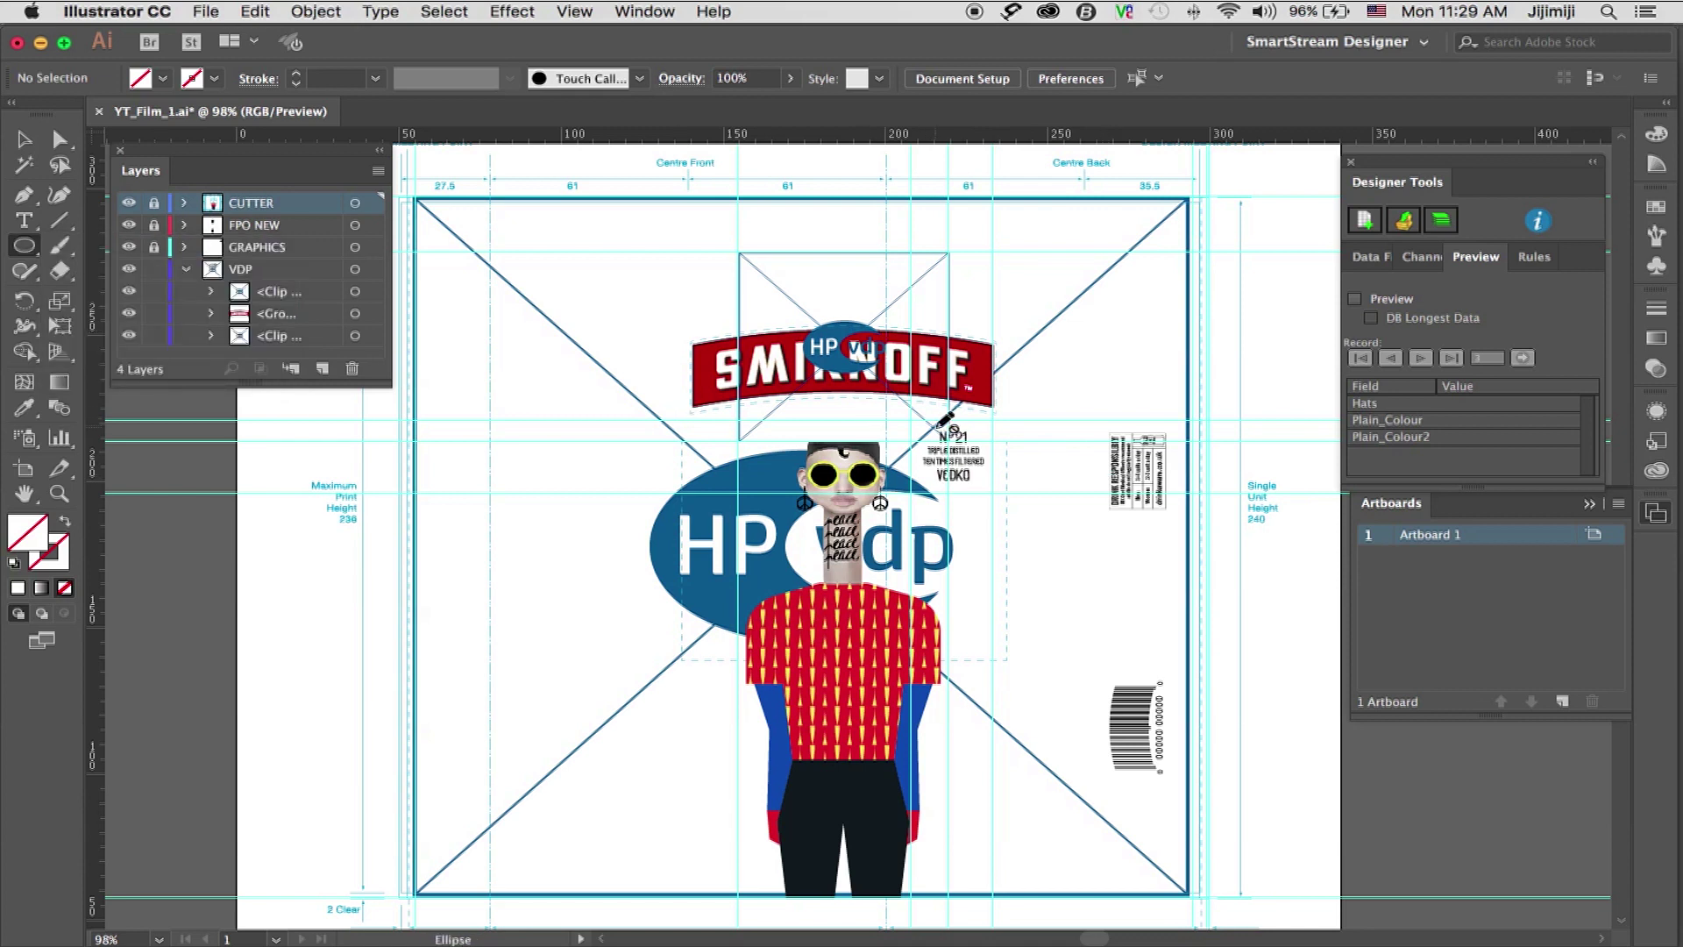
left_click(237, 275)
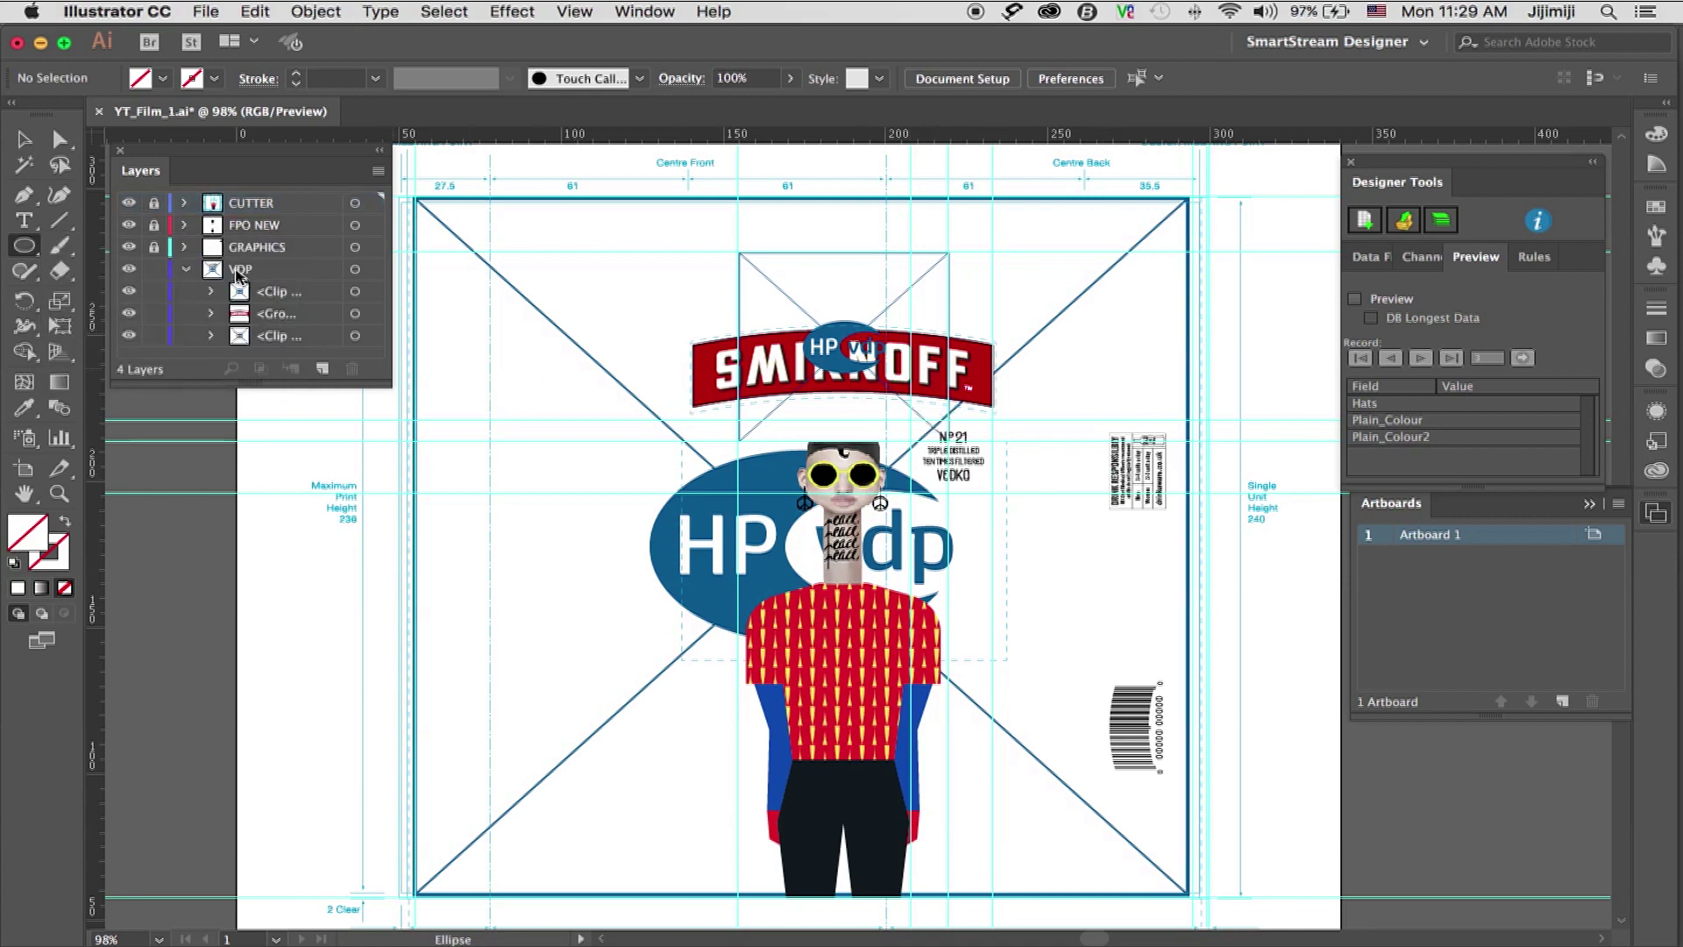
left_click(253, 274)
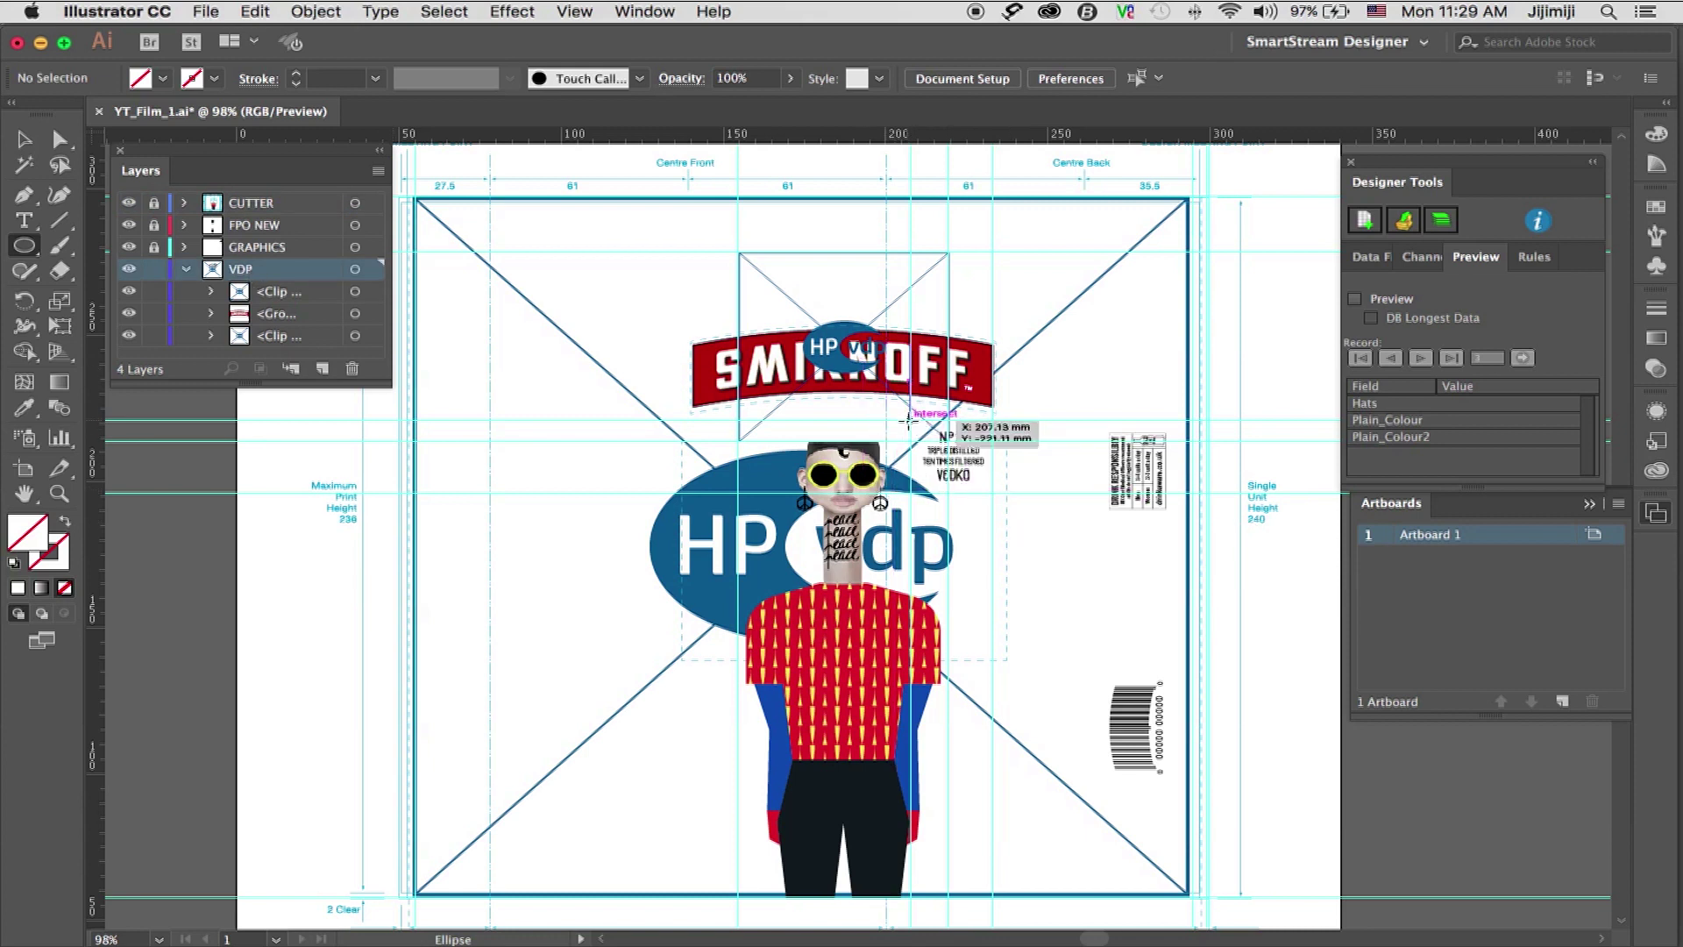
left_click_drag(951, 457, 991, 469)
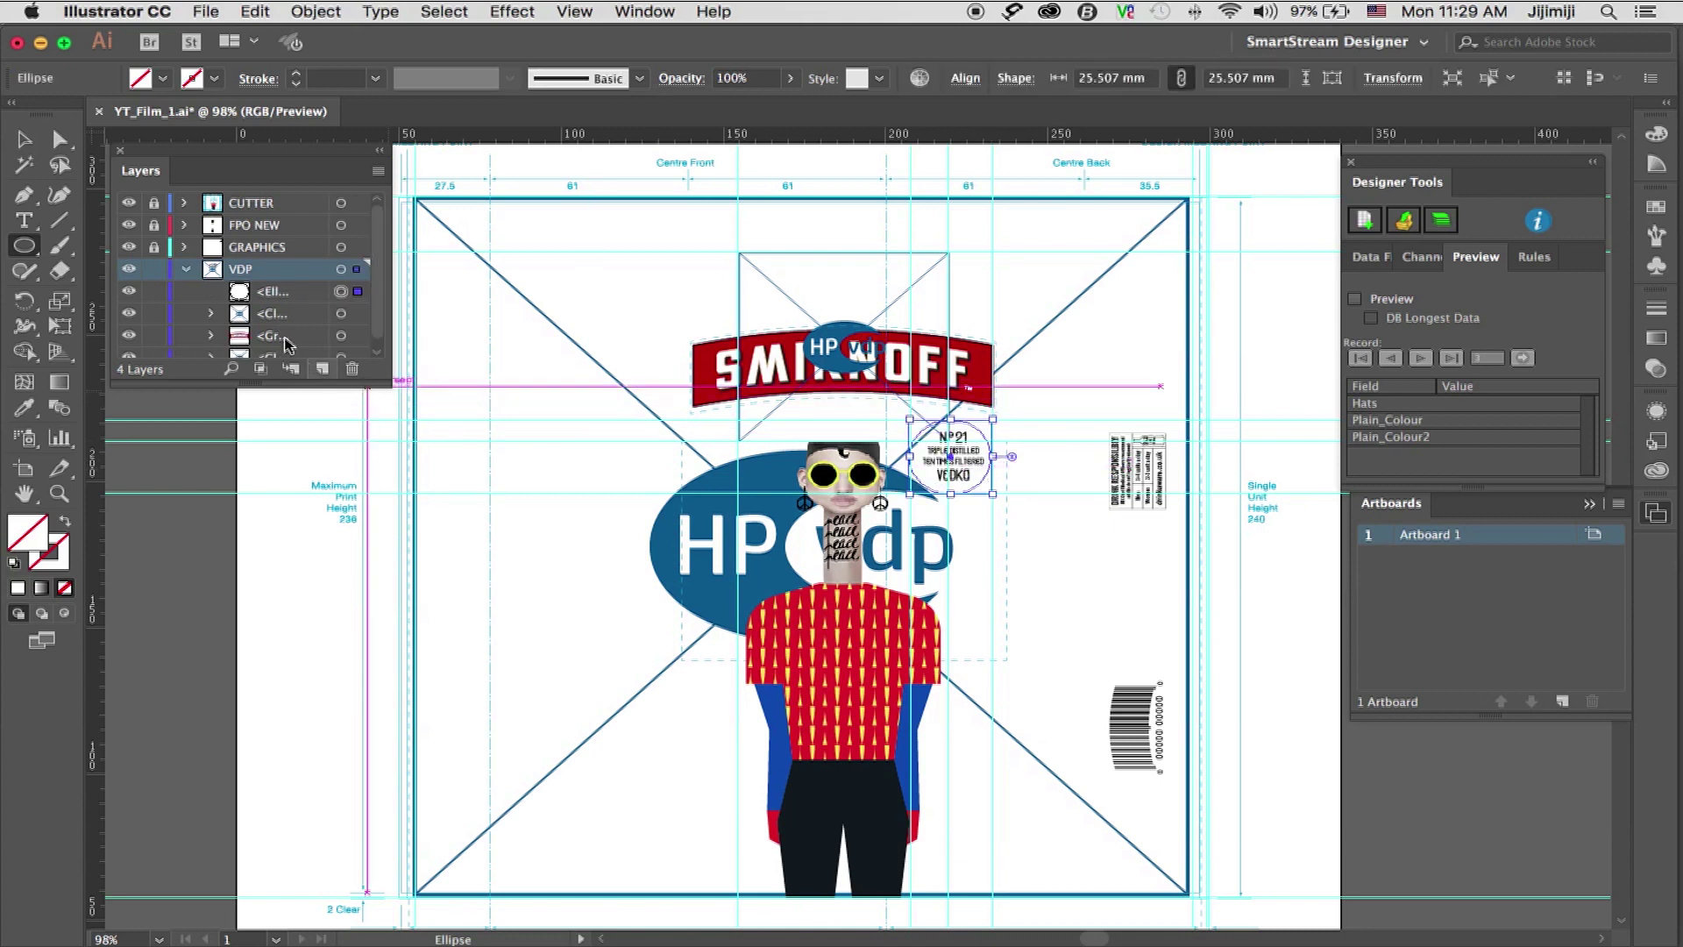
- Make the circle image channel 3 and move it beneath the figure group
left_click(1420, 257)
left_click(1390, 290)
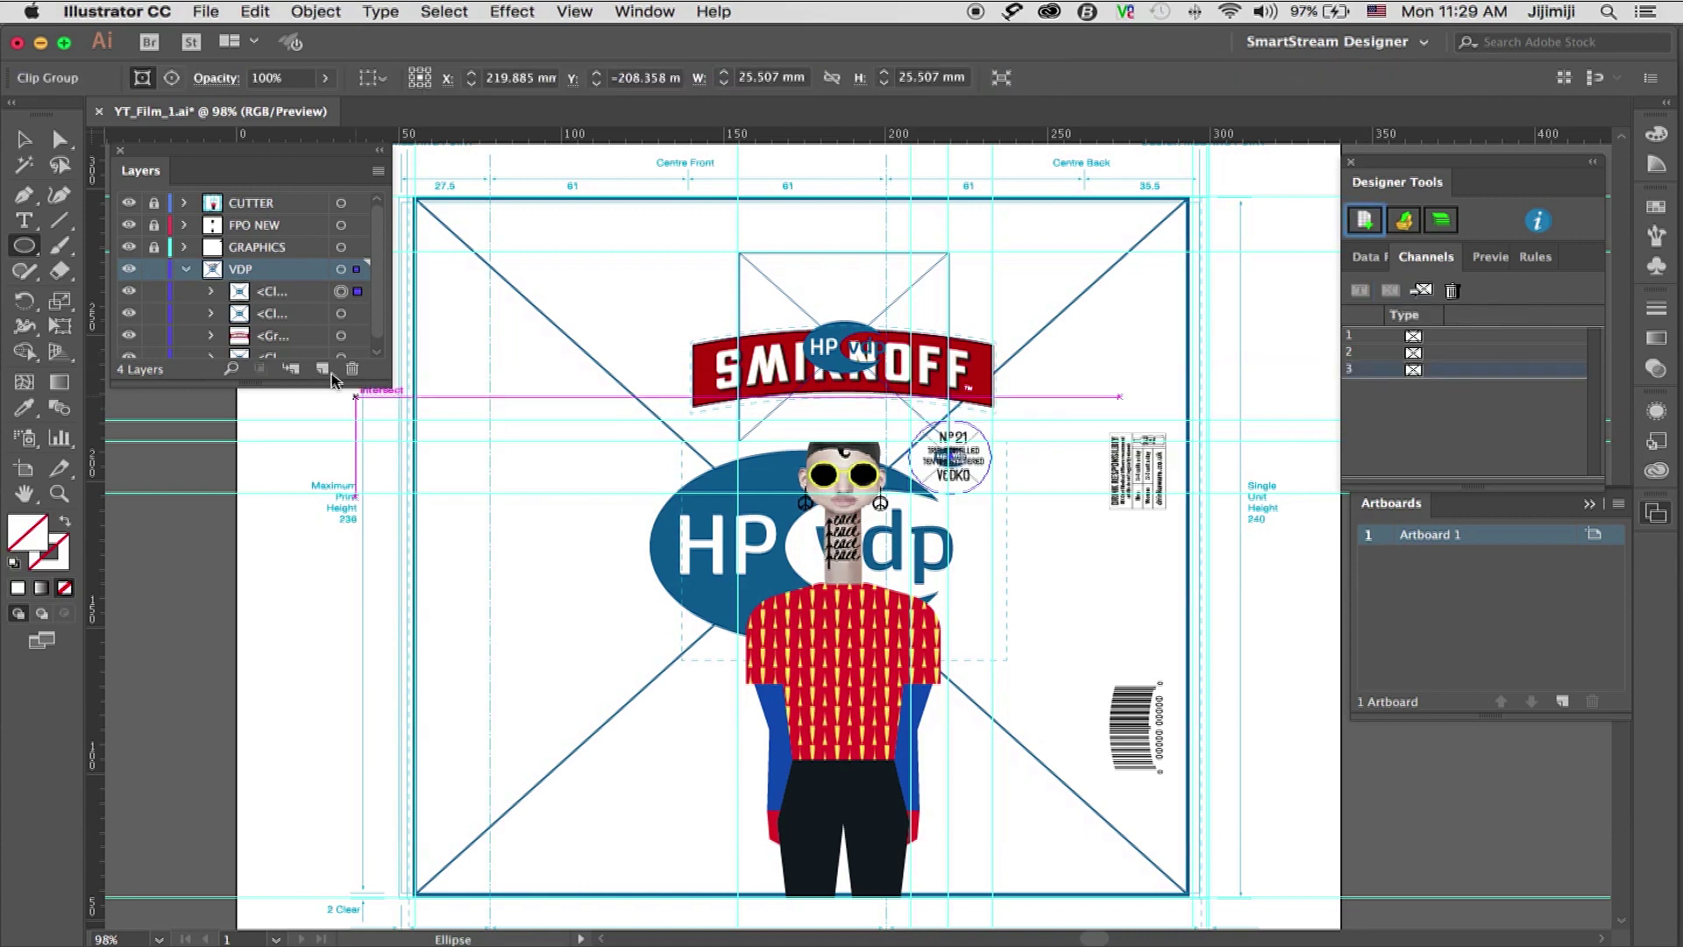
left_click_drag(284, 293, 271, 344)
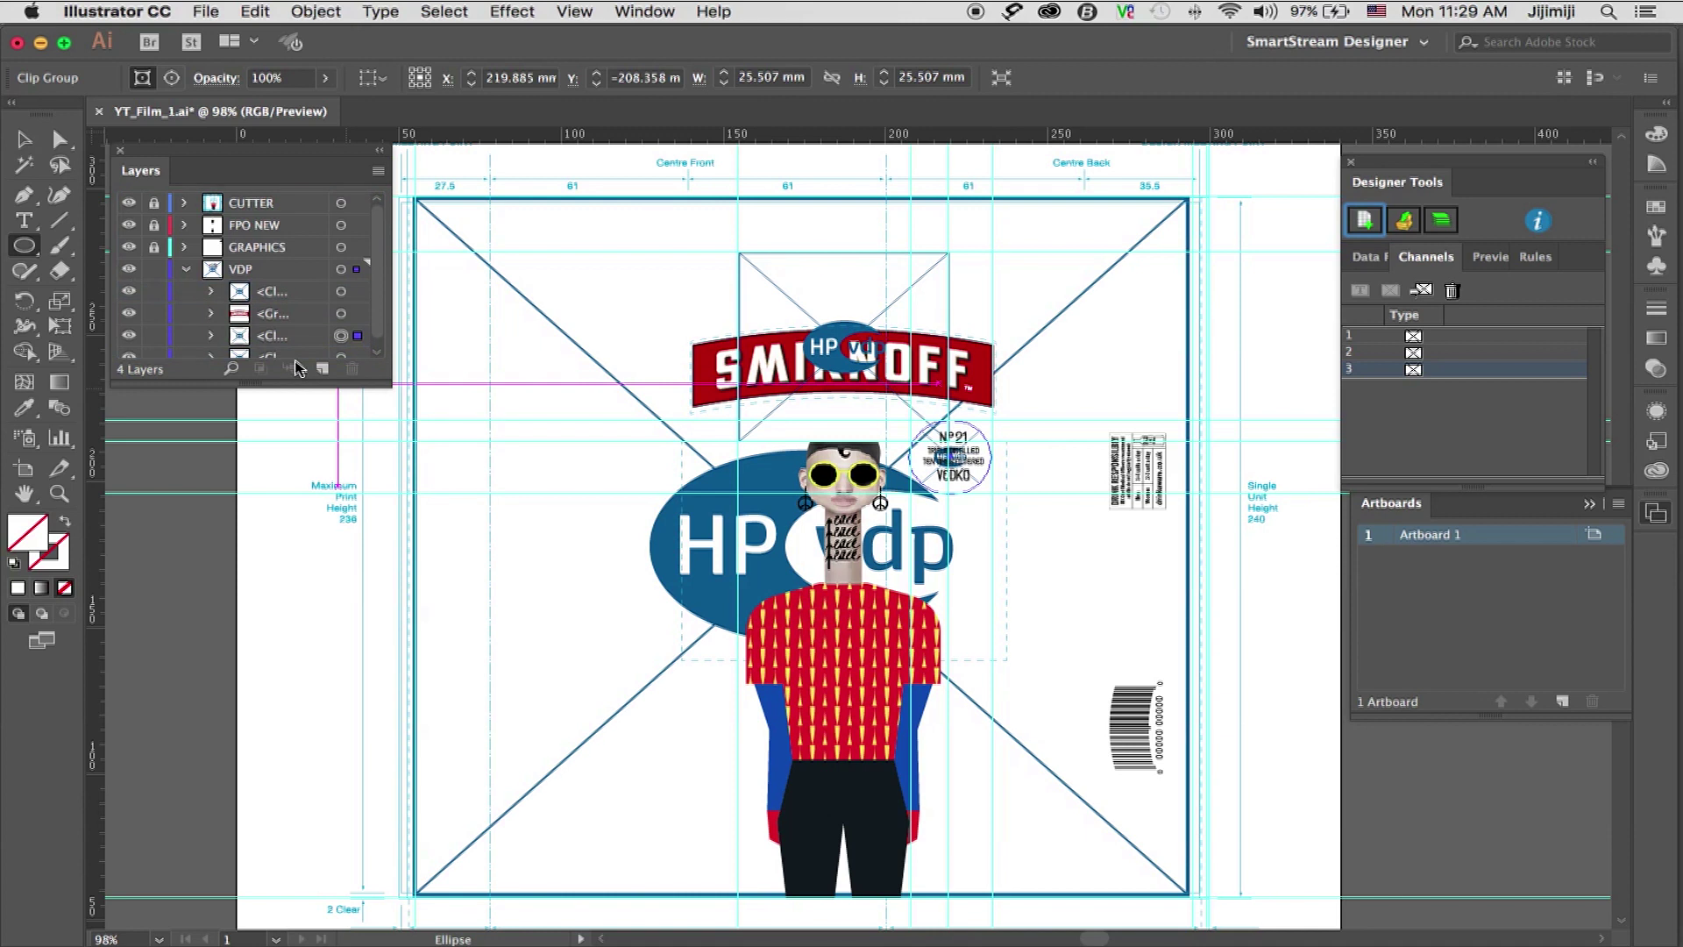
- Link image channel 3 to the Plain_Colour2 data field as .pdf images
double_click(1414, 369)
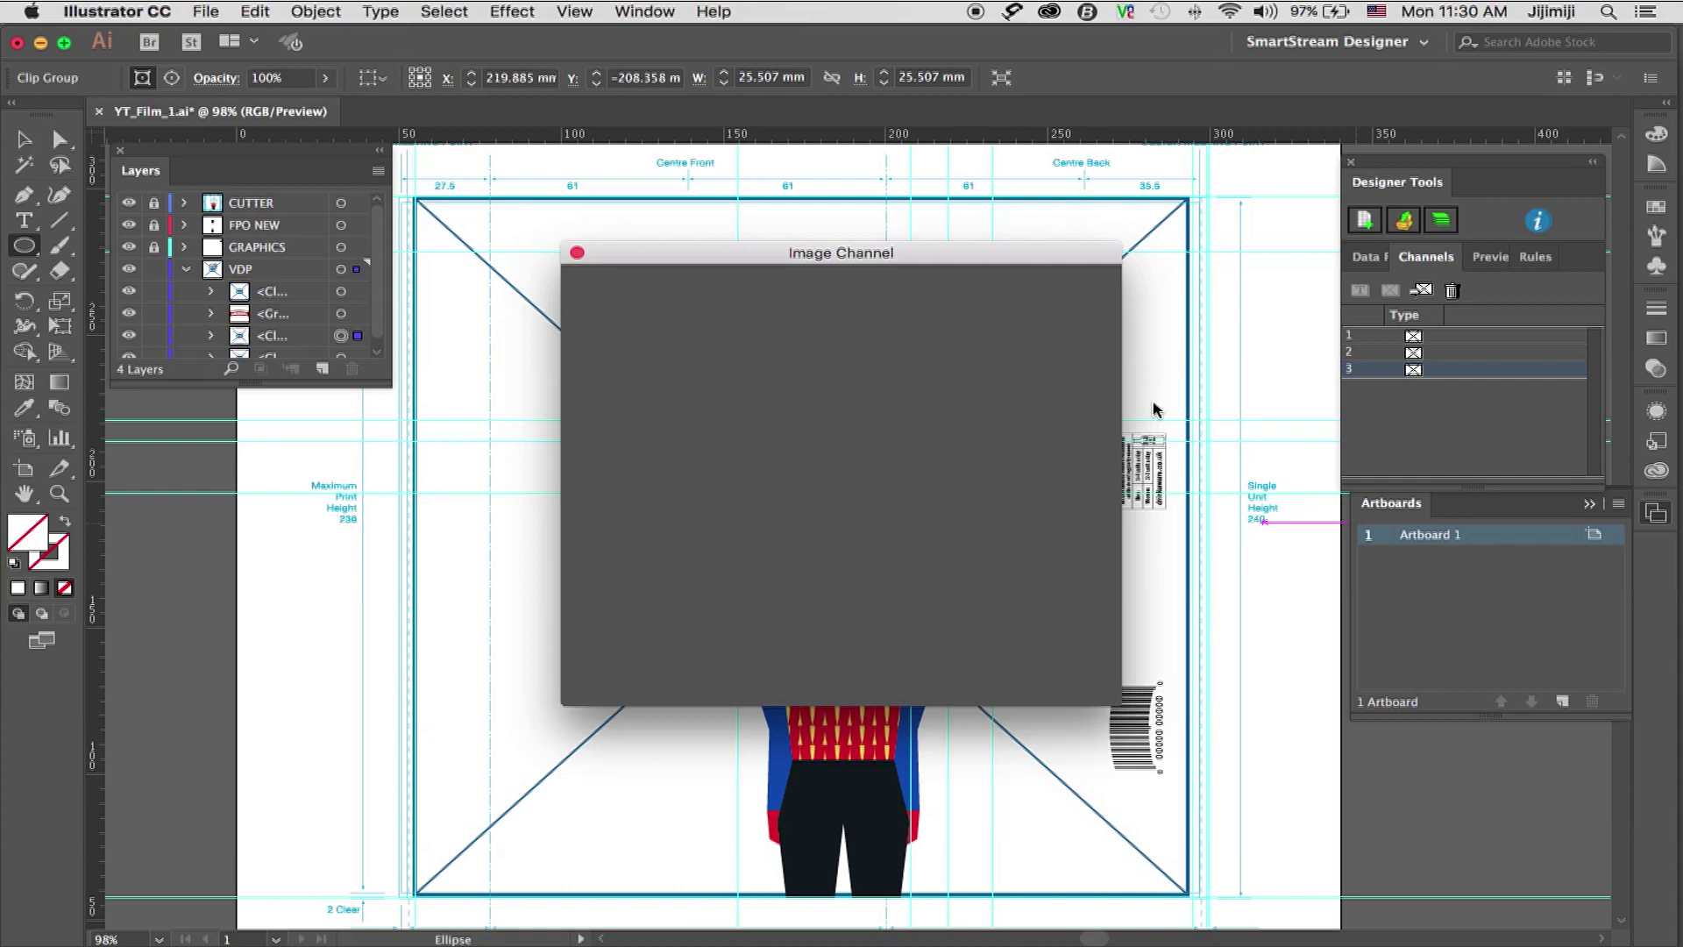
left_click(783, 321)
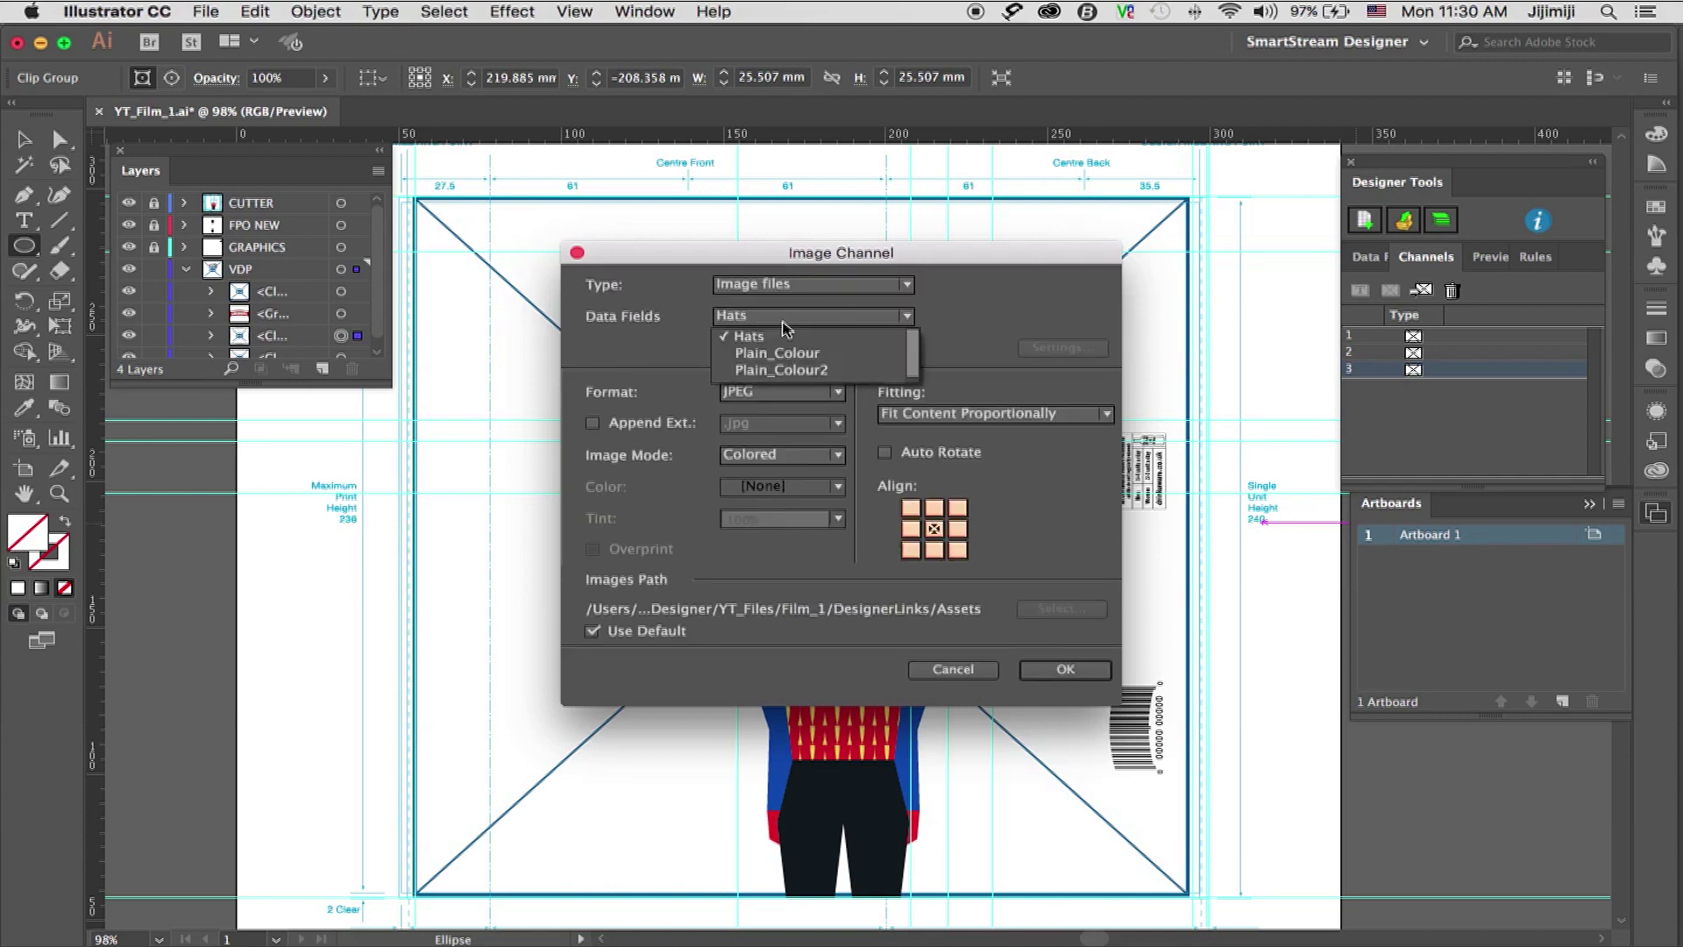
left_click(774, 370)
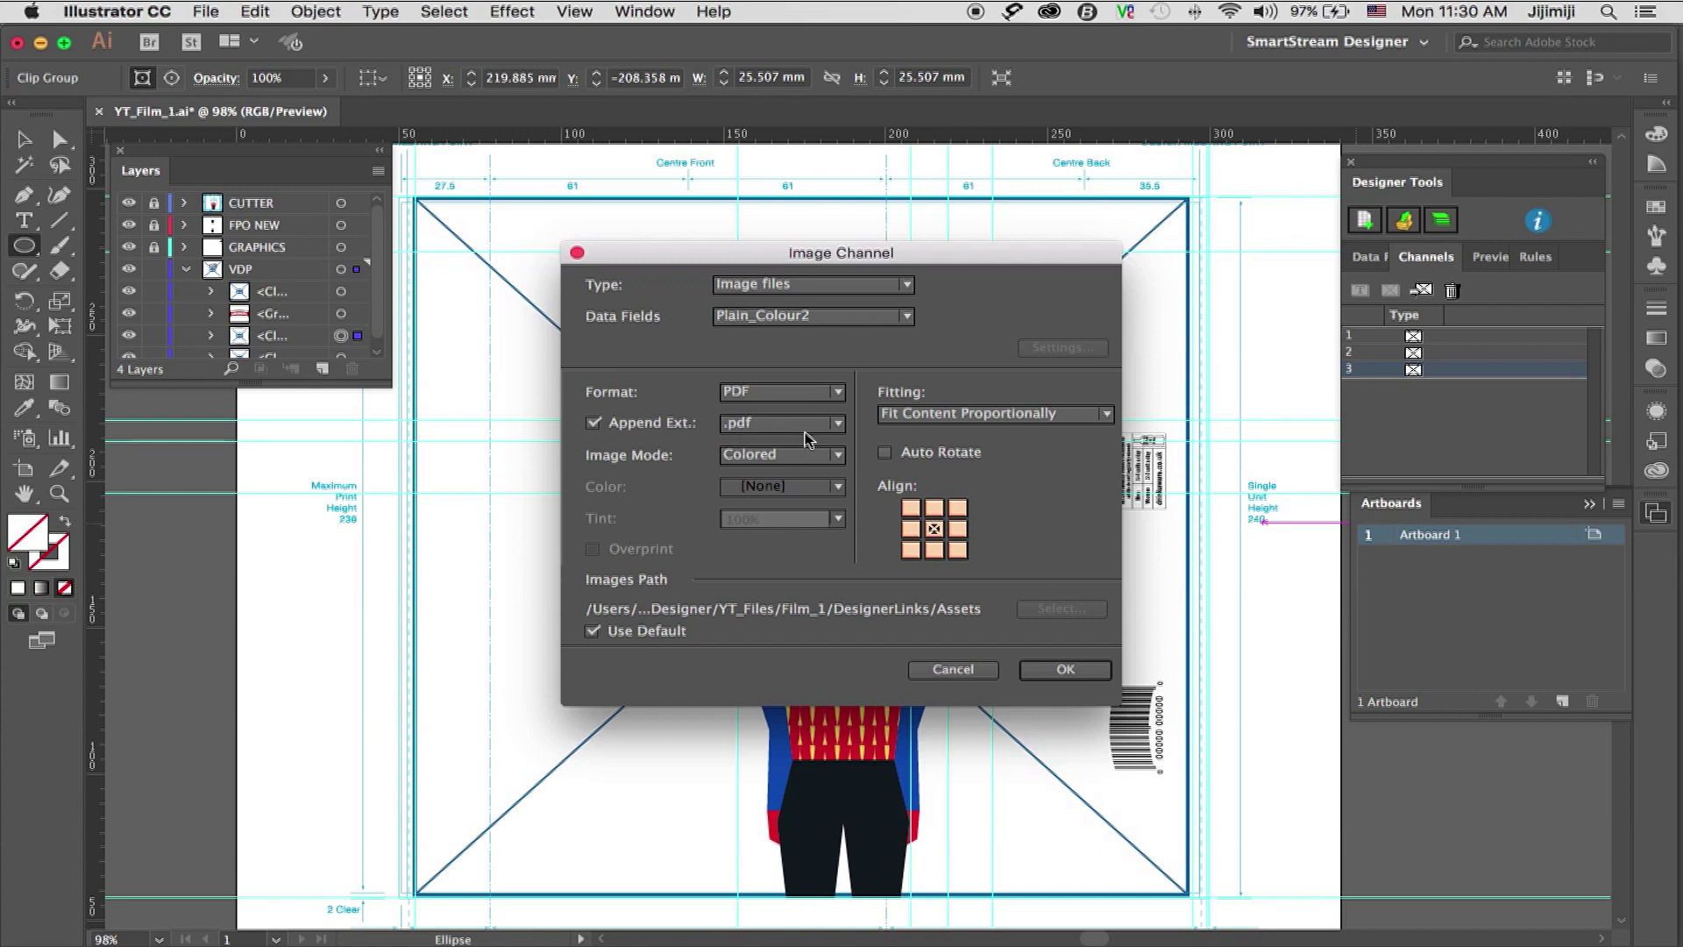
left_click(1065, 671)
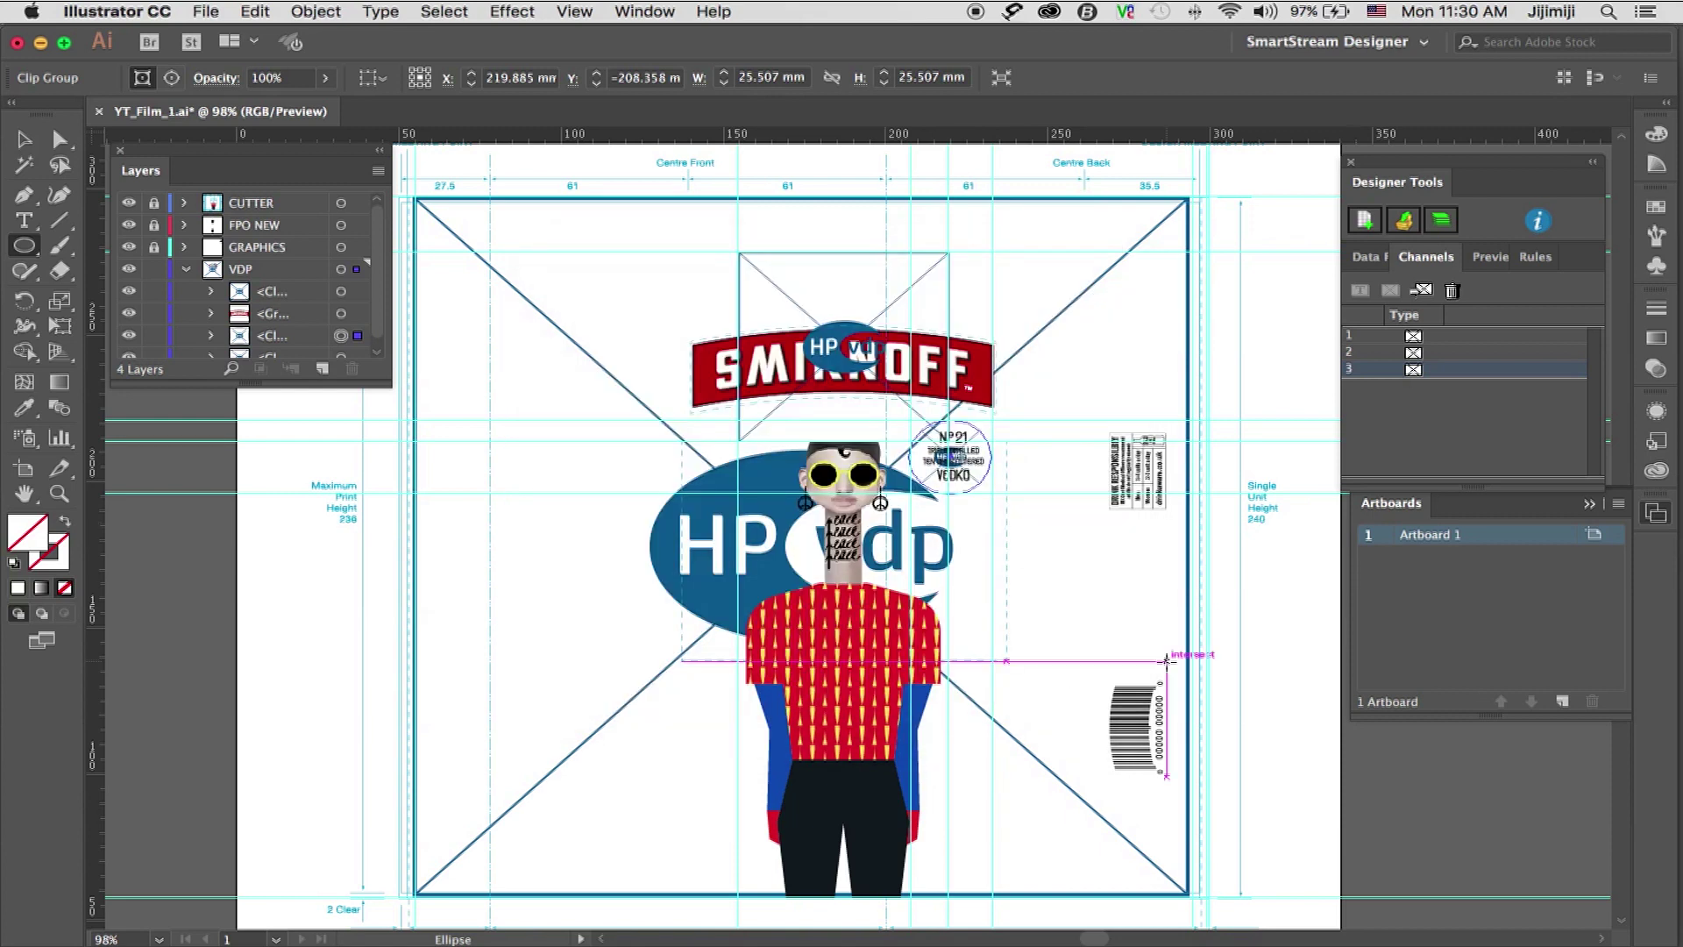
left_click(1490, 256)
- Turn on the record preview and step through records 1 to 3 to see the background, hat and badge change
left_click(1354, 299)
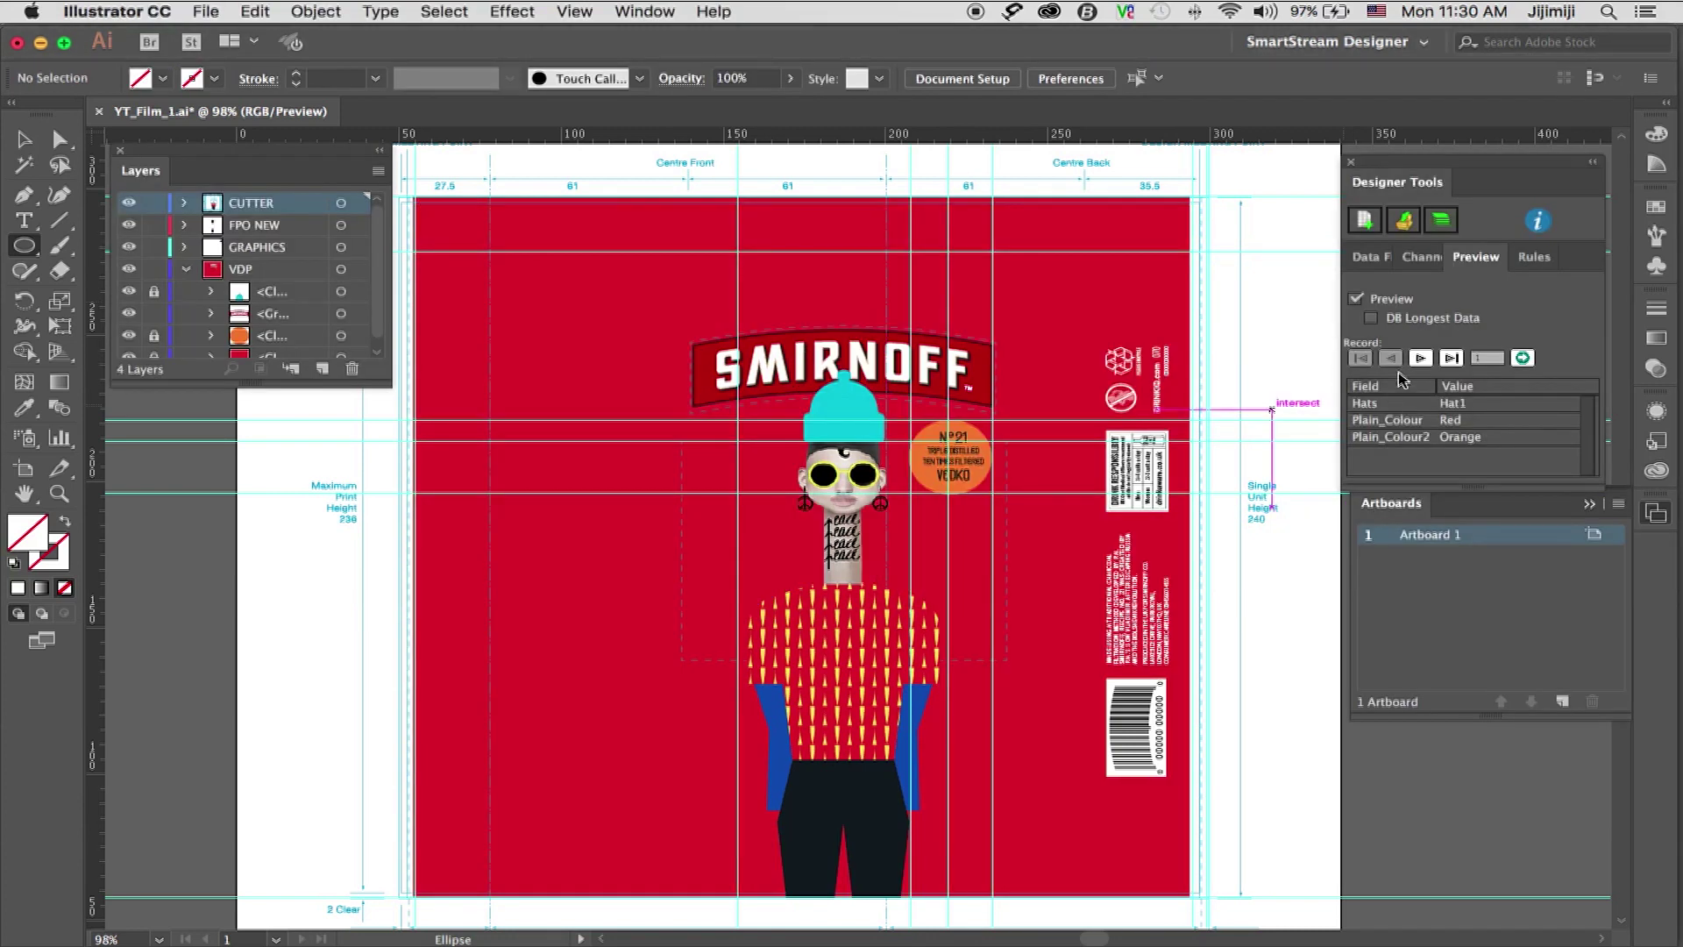
left_click(1421, 358)
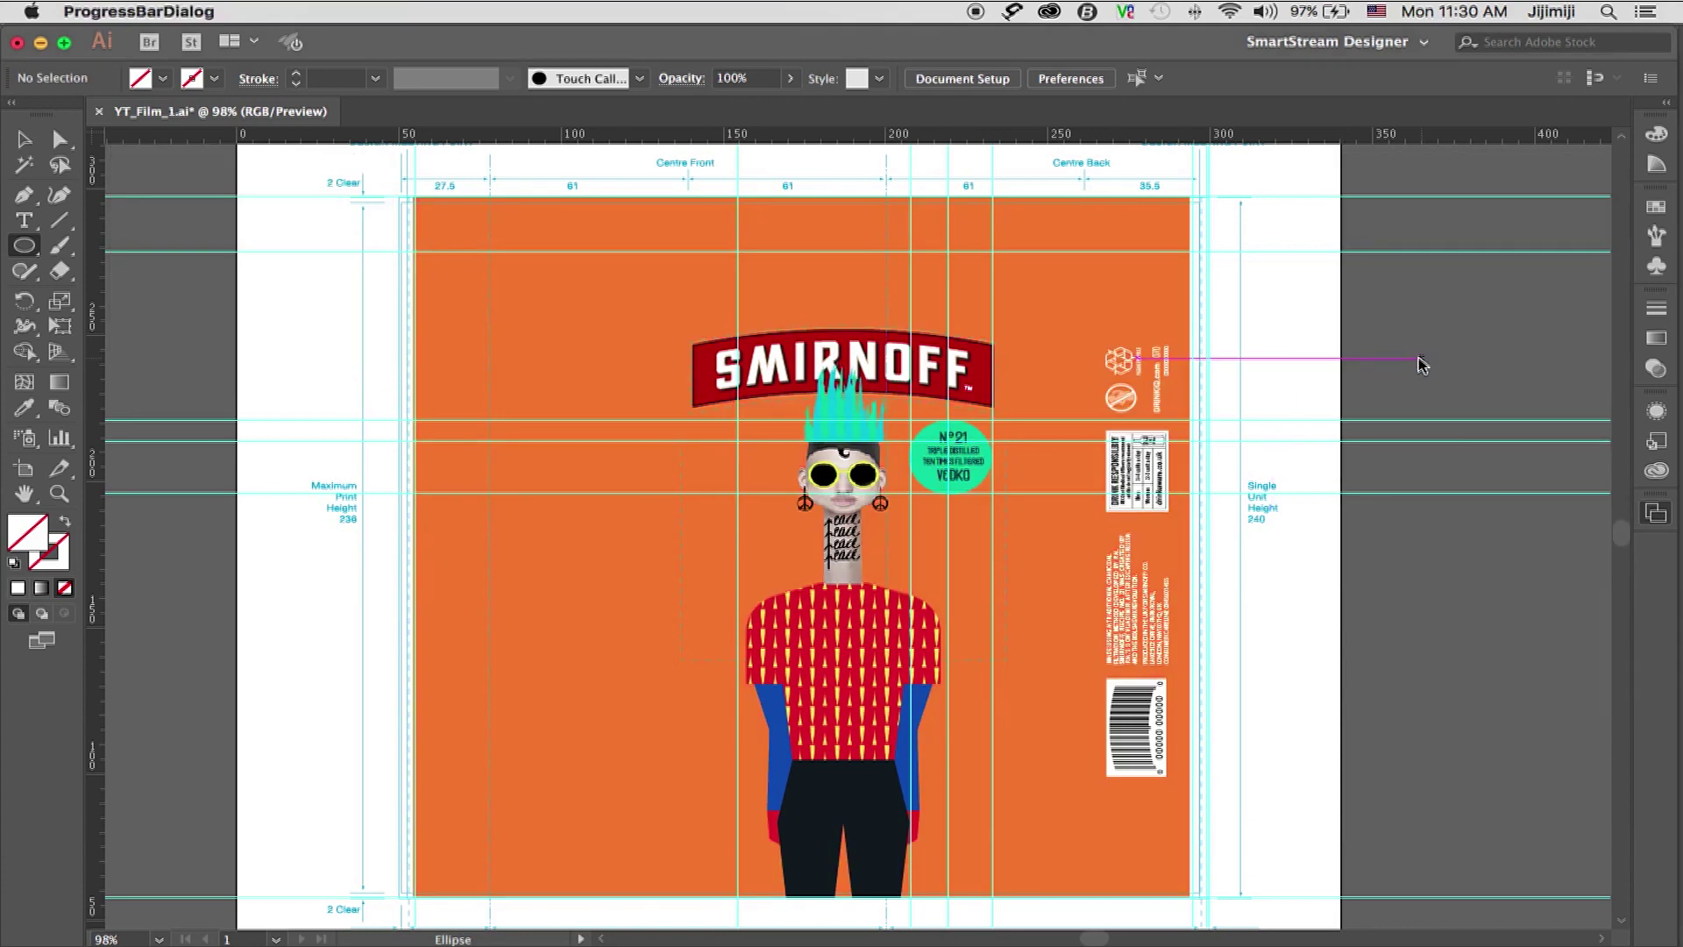
left_click(1440, 357)
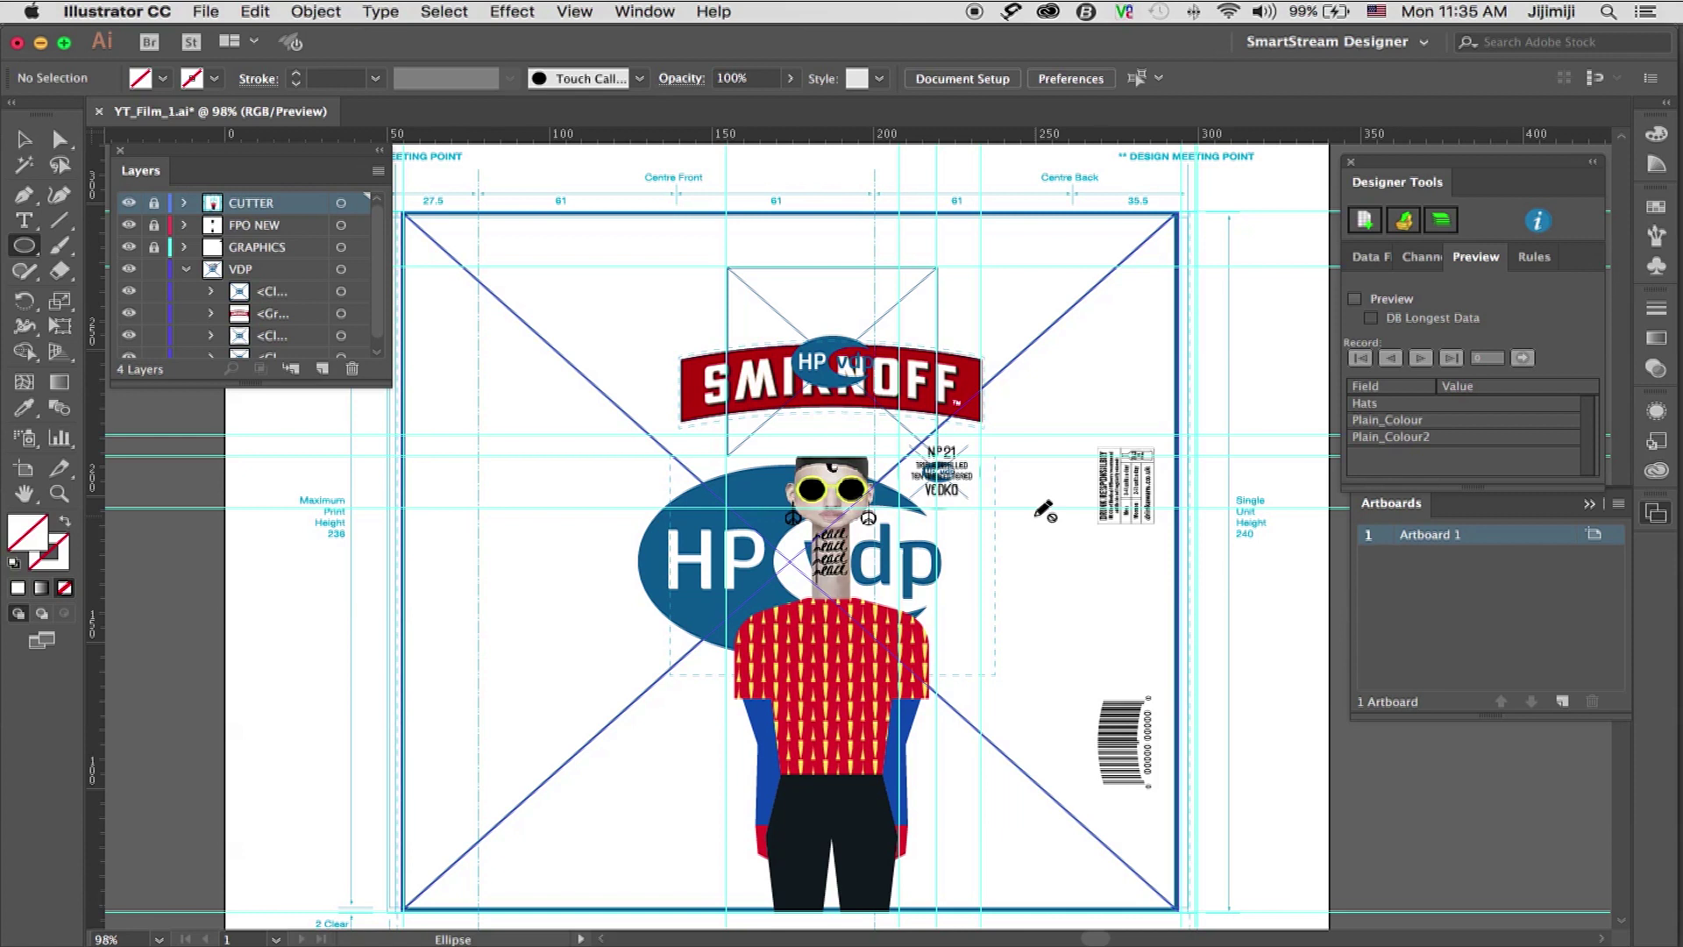
- Switch to Microsoft Excel with Cmd+Tab to view the YT_Film_long.txt database
key("super+Tab")
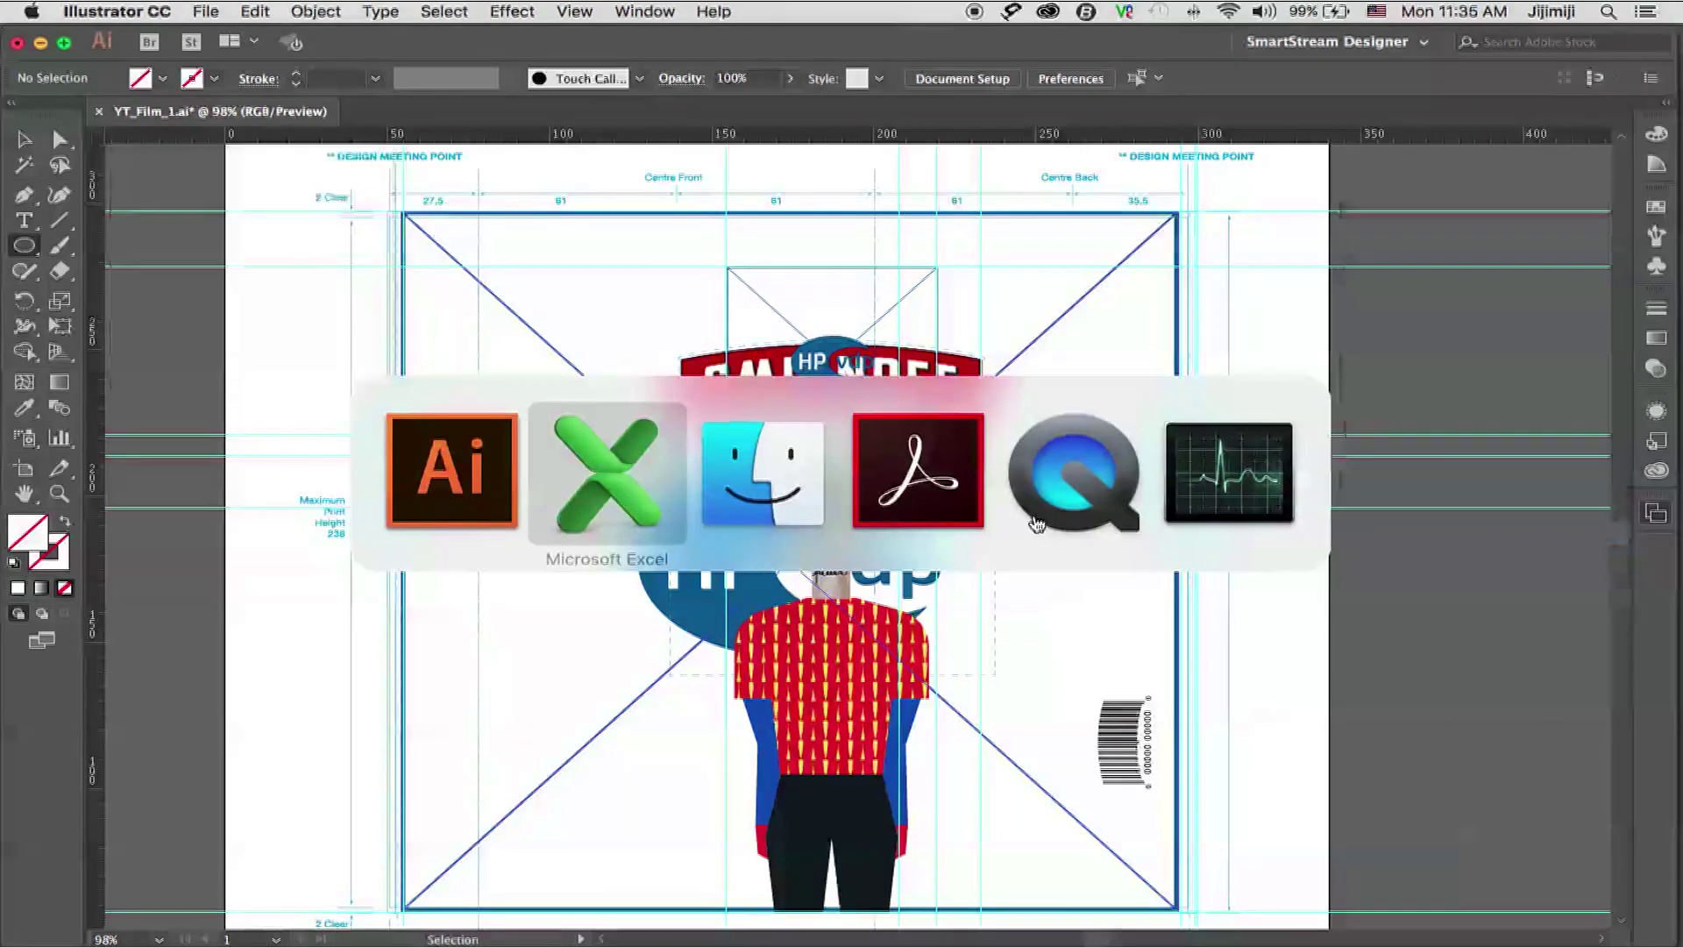